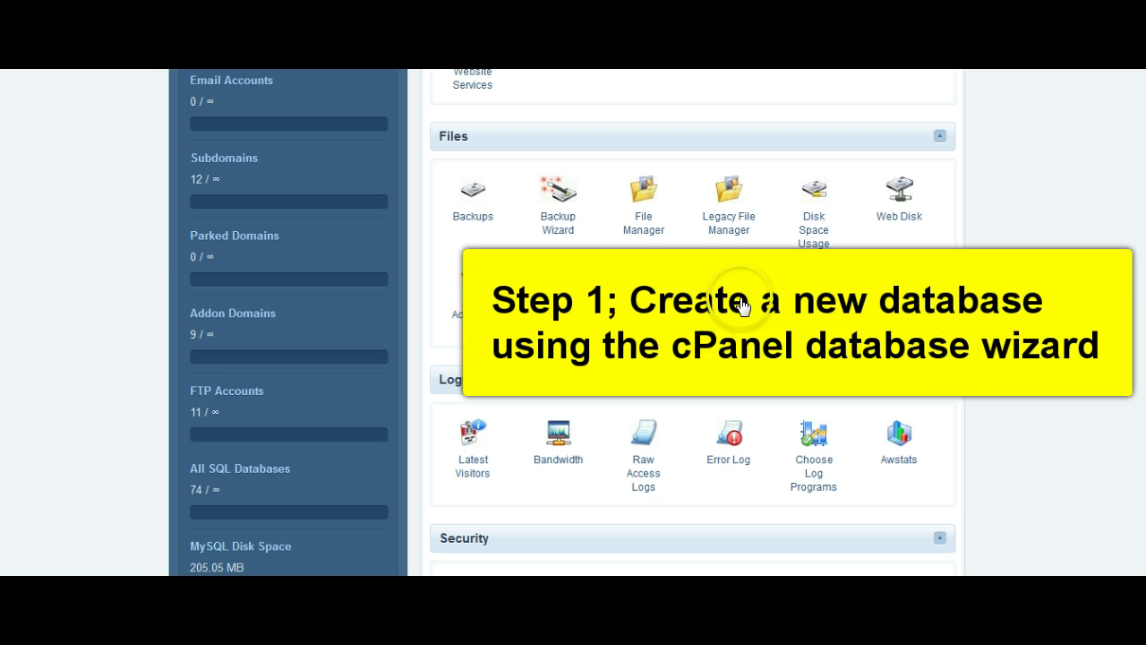
Step: Scroll the cPanel home page down to the Databases section
scroll(693, 323, down, 1)
scroll(694, 323, down, 7)
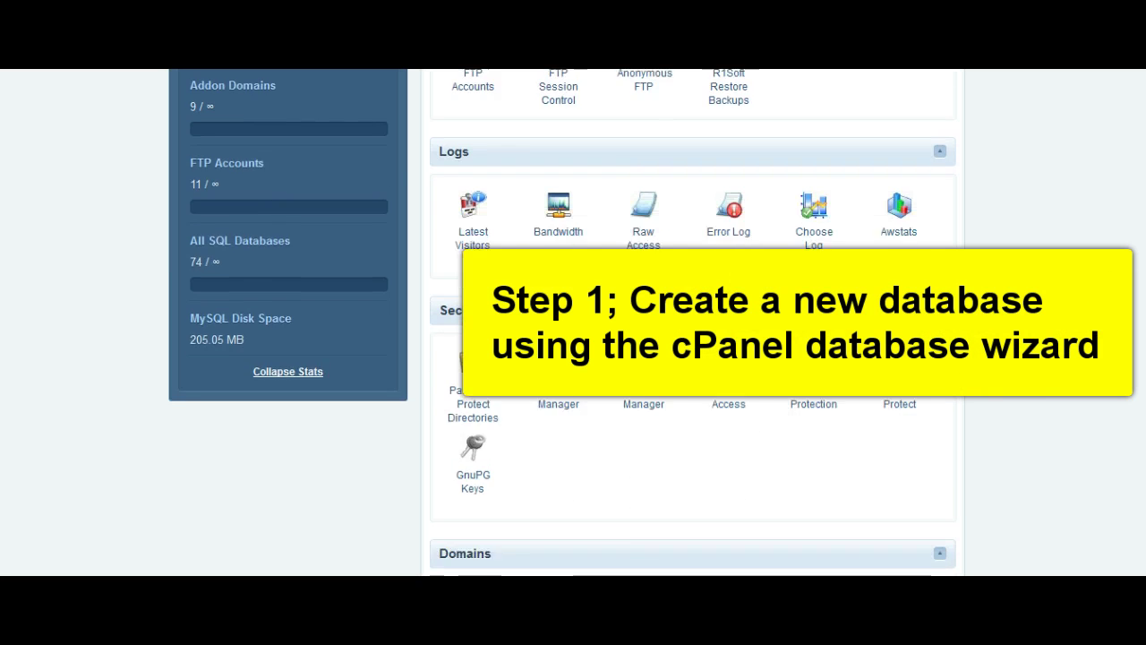
scroll(693, 322, down, 1)
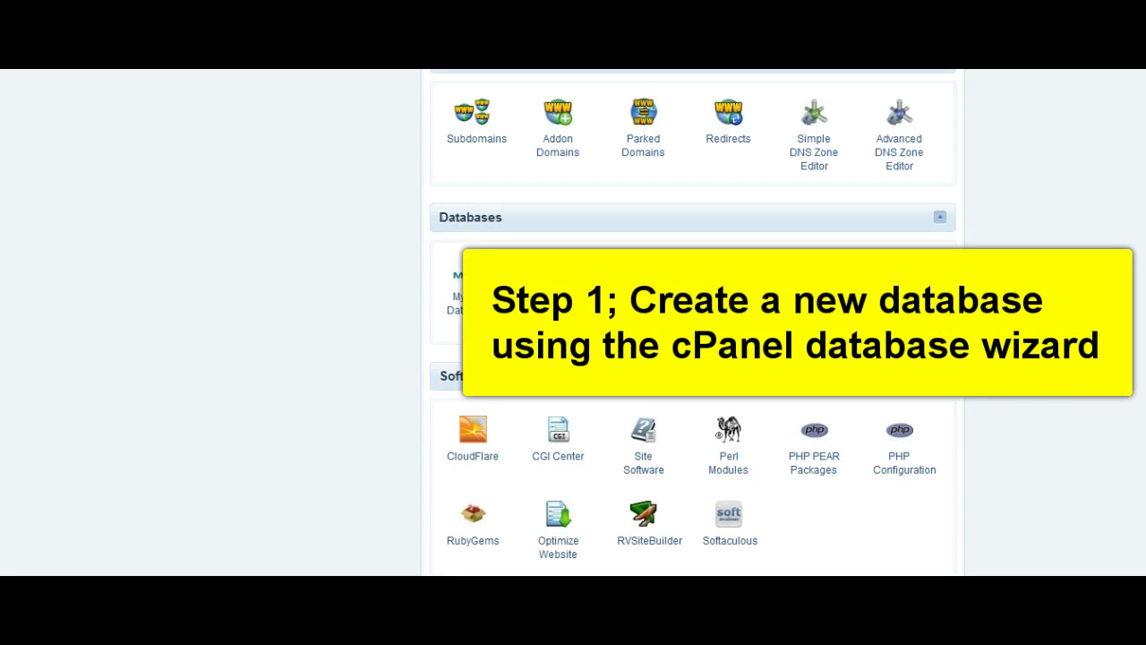
Step: Create the database newrlt2 using the MySQL Database Wizard
click(573, 316)
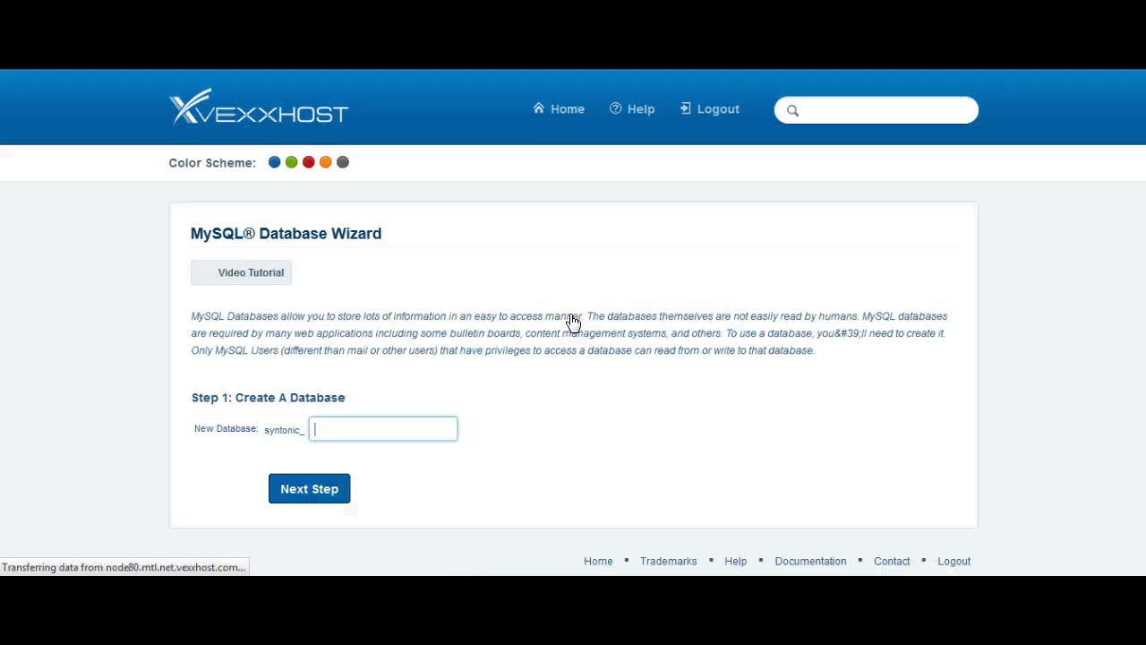
click(352, 445)
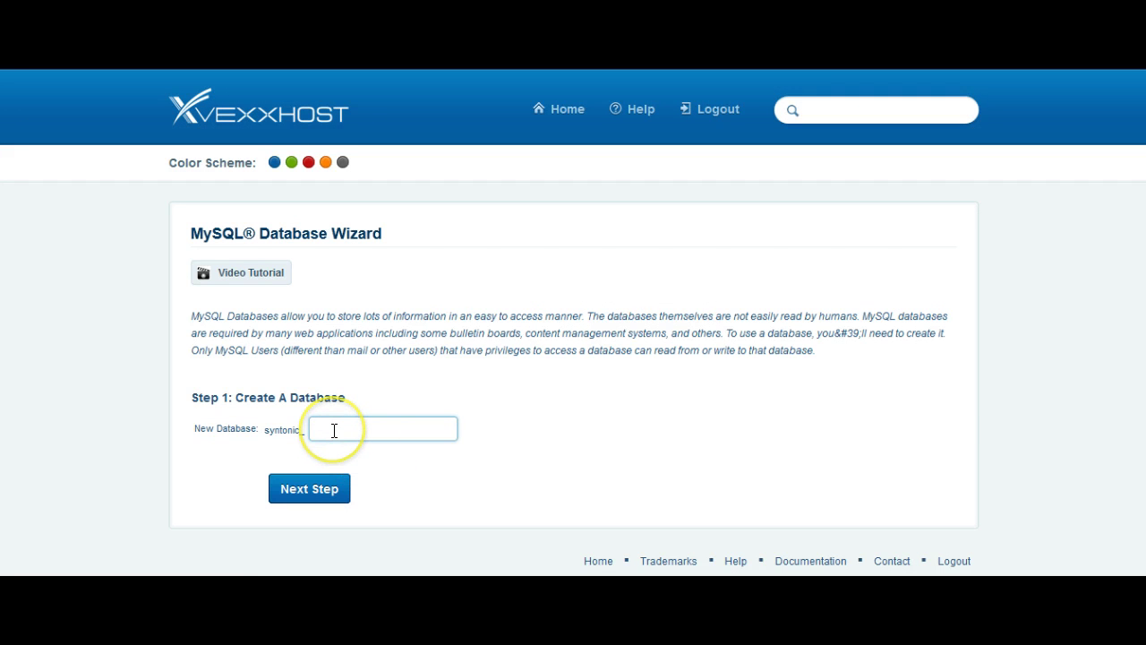
text(newrlt2)
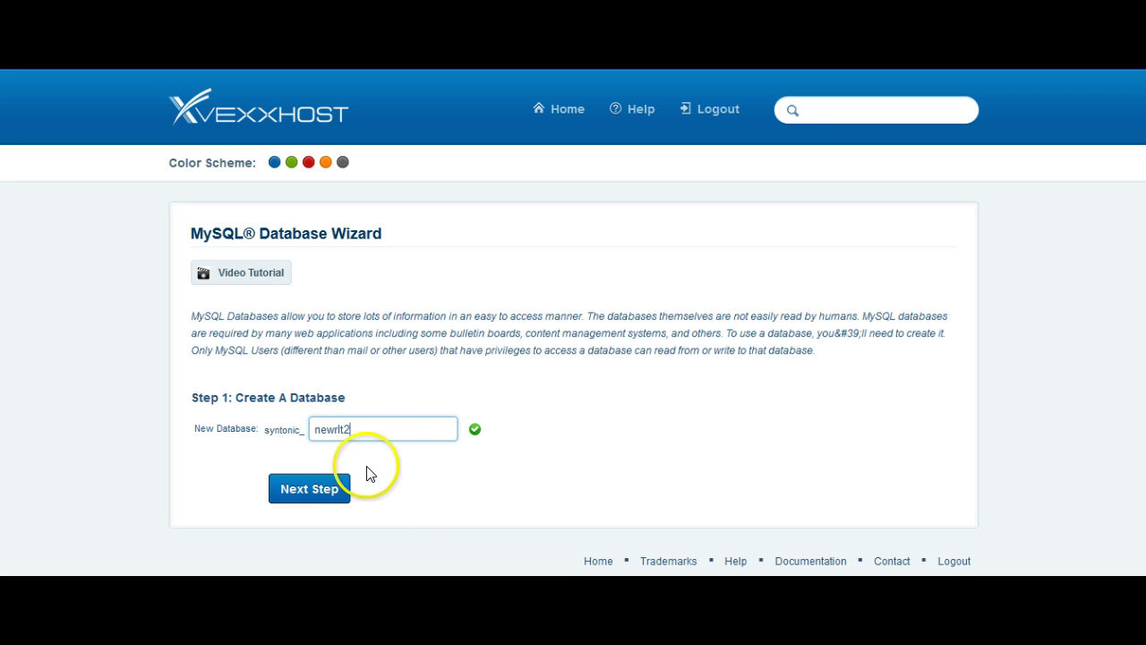
click(315, 490)
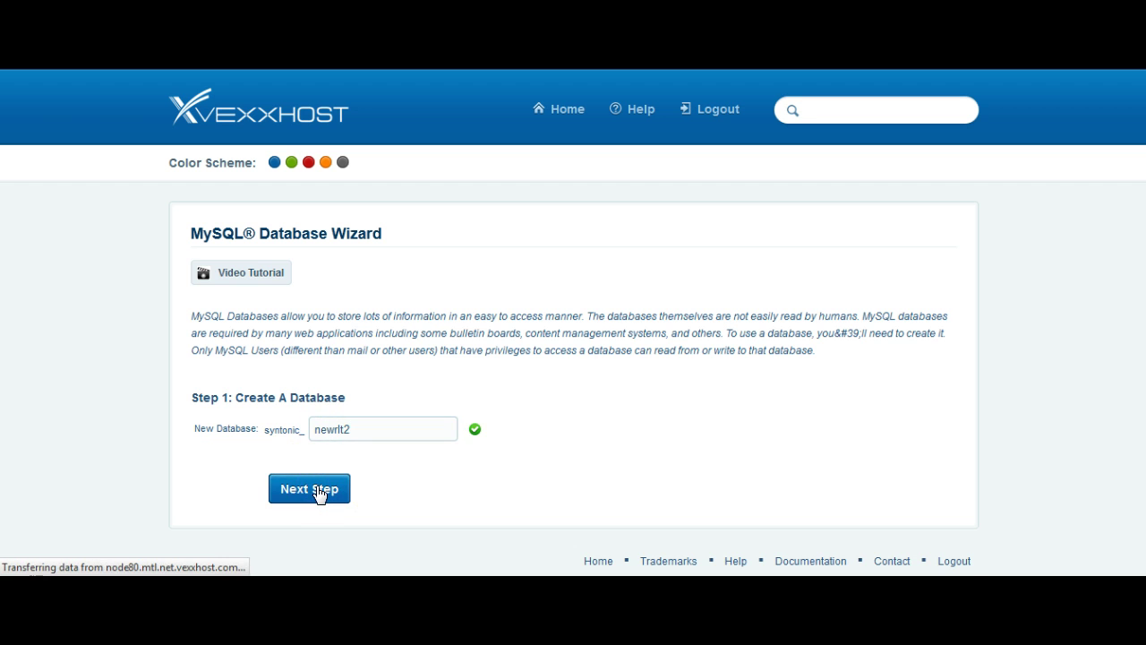
Step: Create database user newrlt2 with a generated very strong password
click(364, 336)
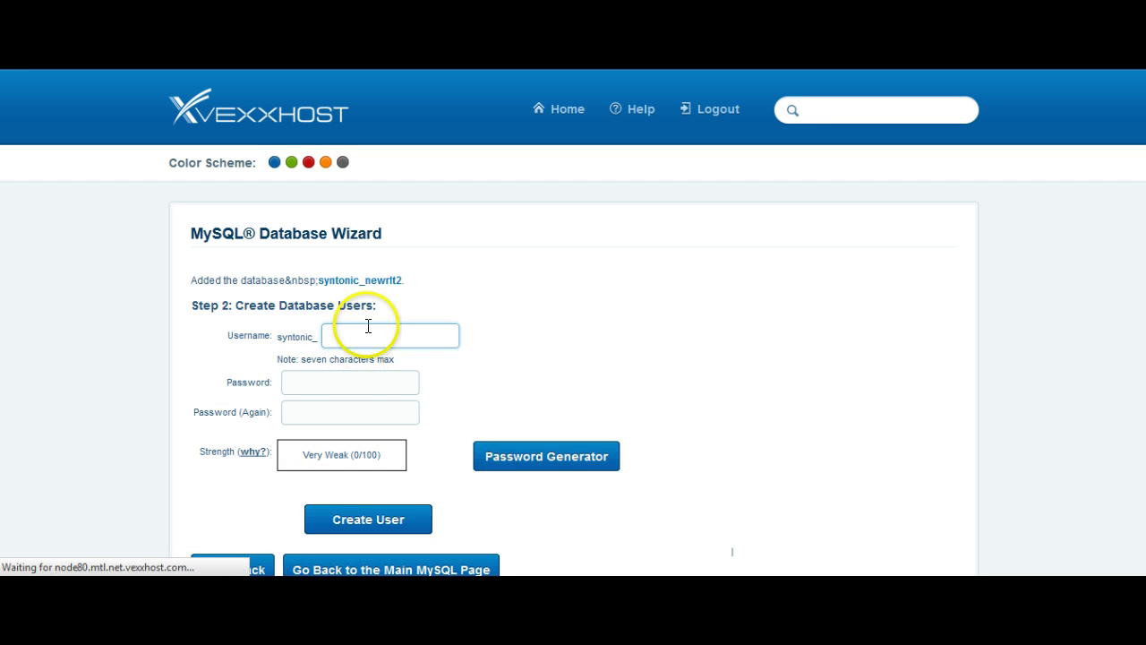
text(newrlt2)
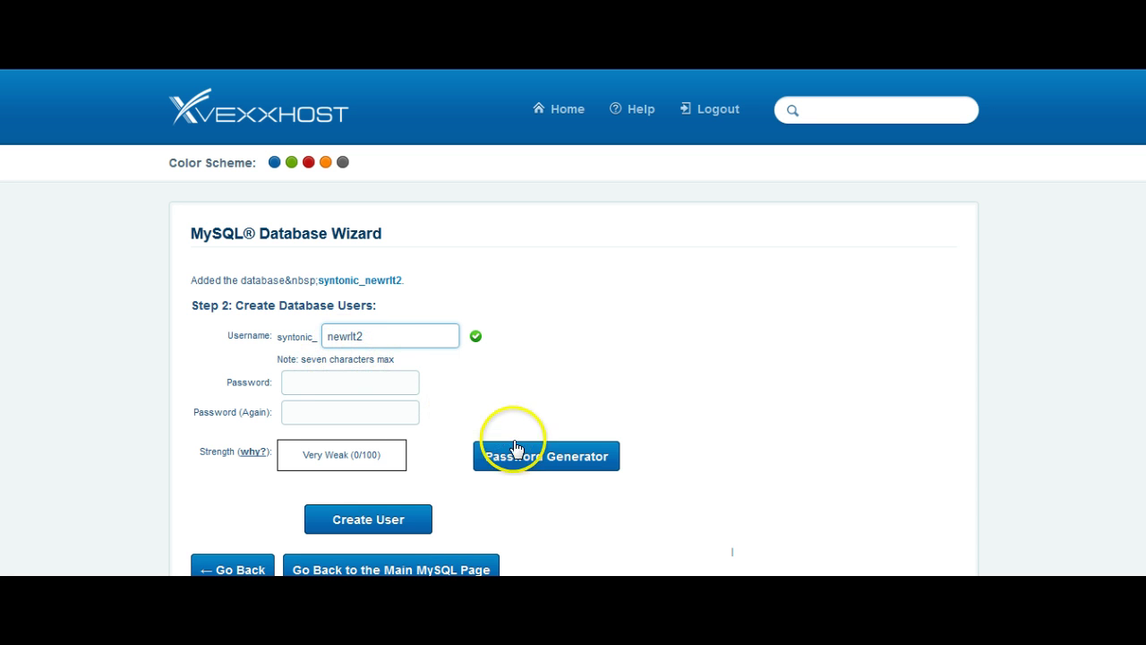
click(529, 458)
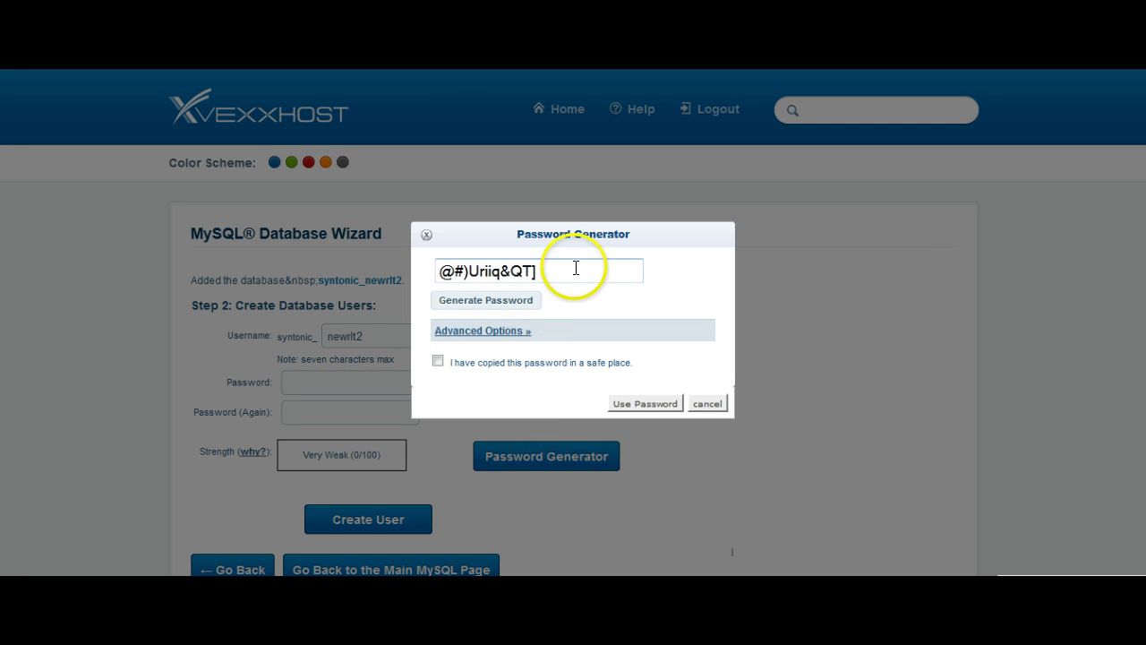
click(660, 403)
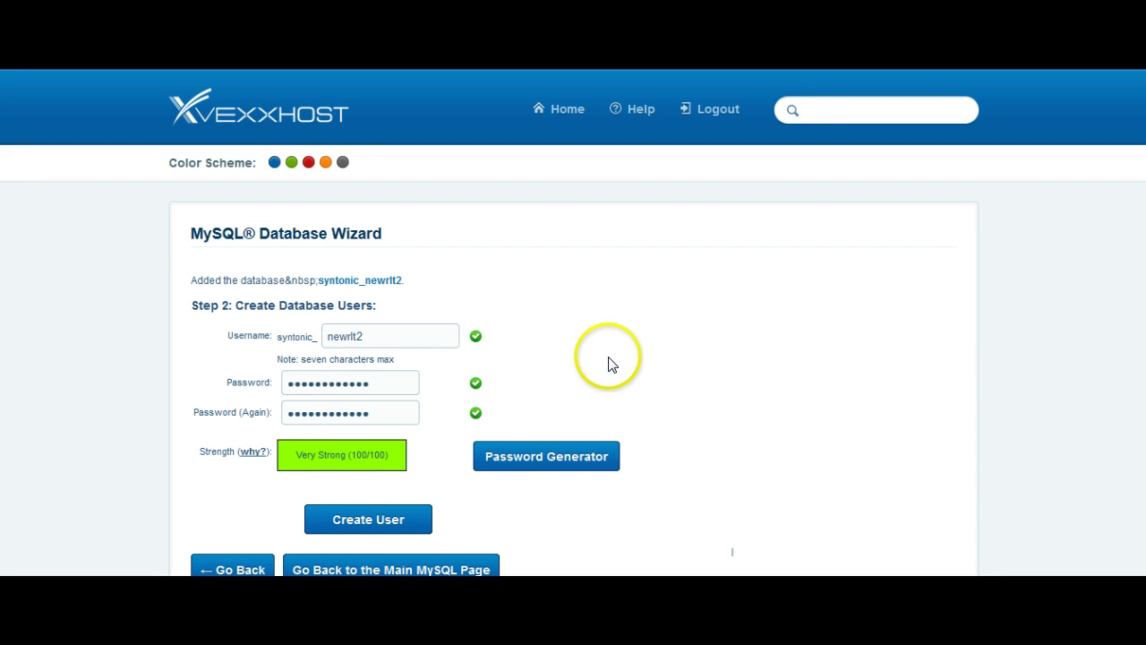
click(368, 521)
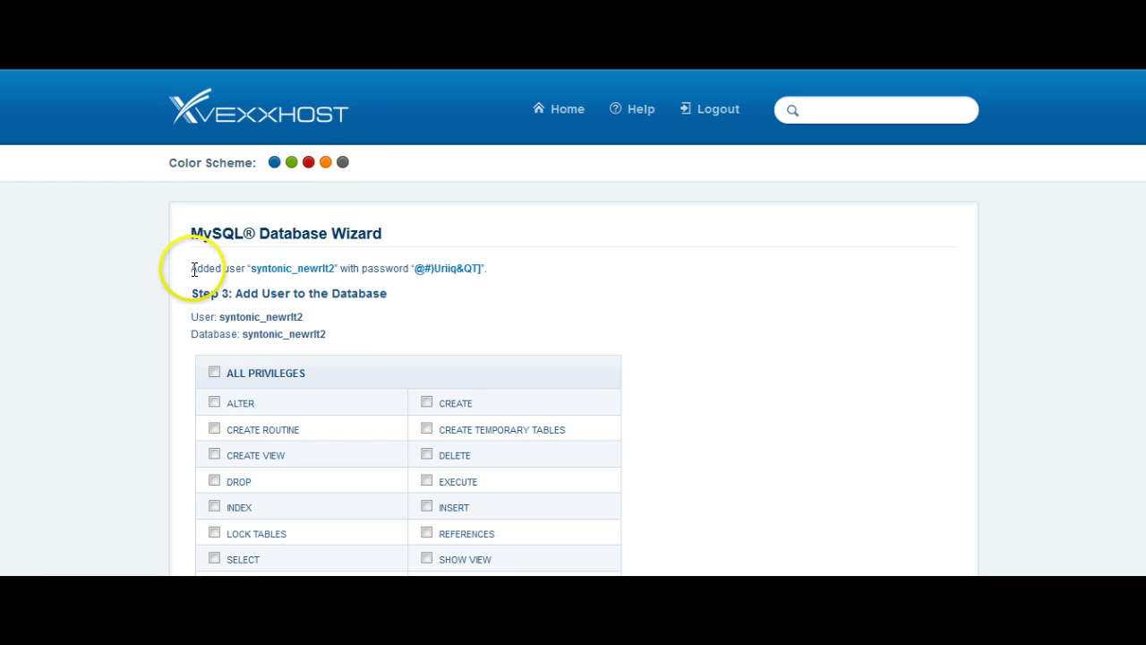
Step: Copy the new user and database details into a Notepad note
drag(340, 272, 373, 336)
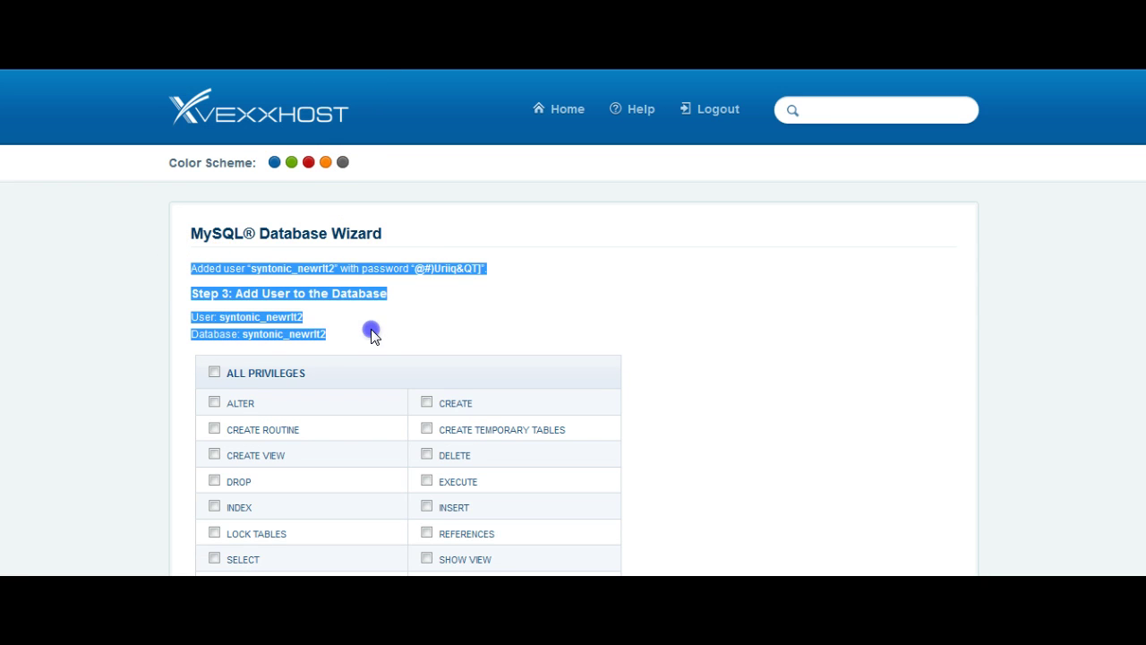
right_click(366, 324)
click(407, 353)
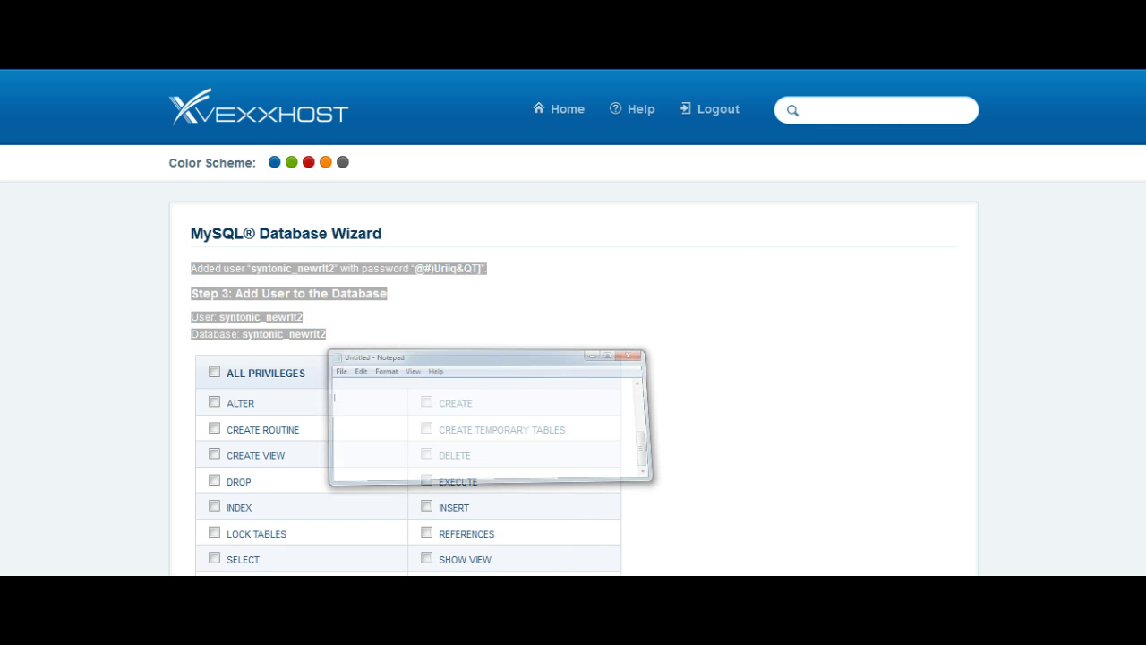
key(ctrl+v)
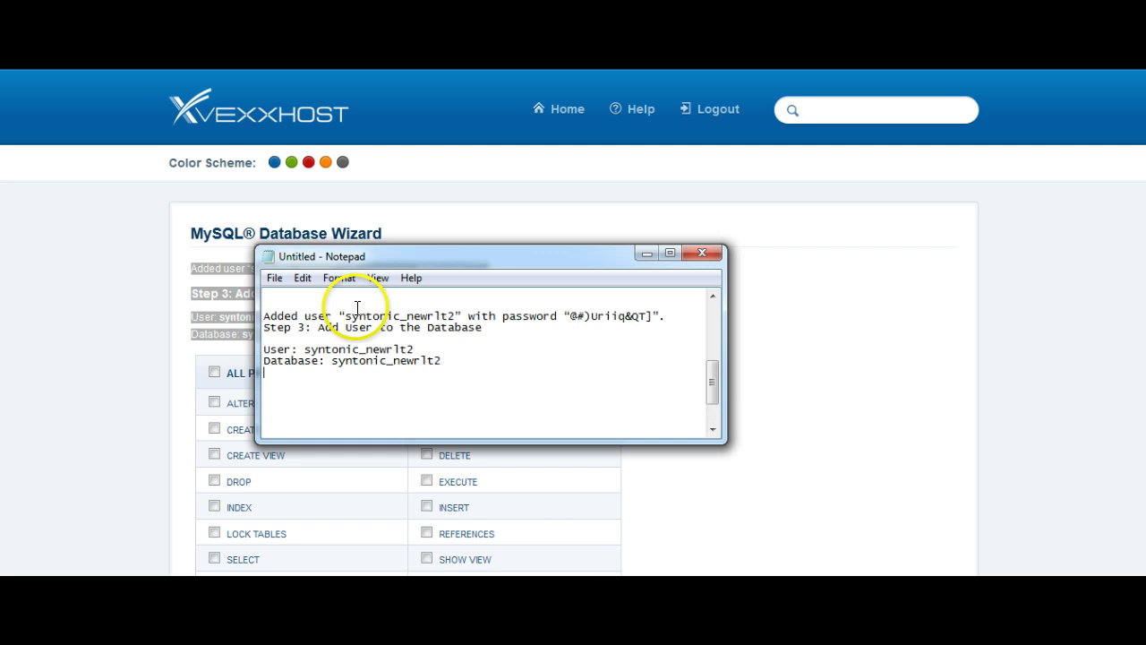
click(647, 255)
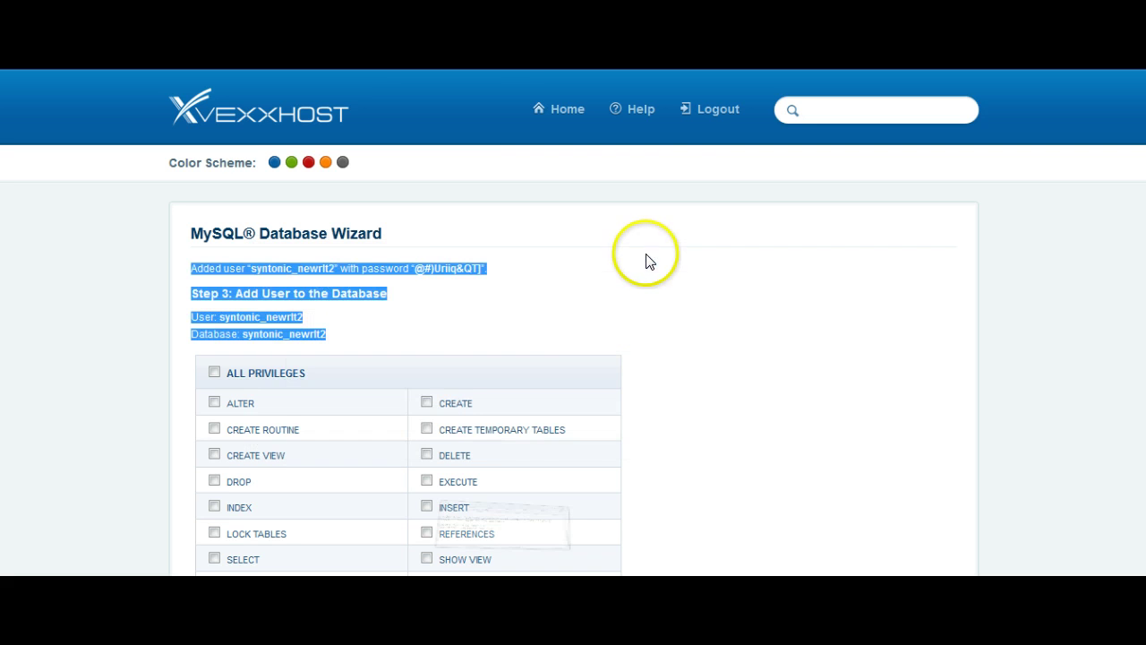
Step: Grant user newrlt2 ALL PRIVILEGES on database newrlt2
click(747, 313)
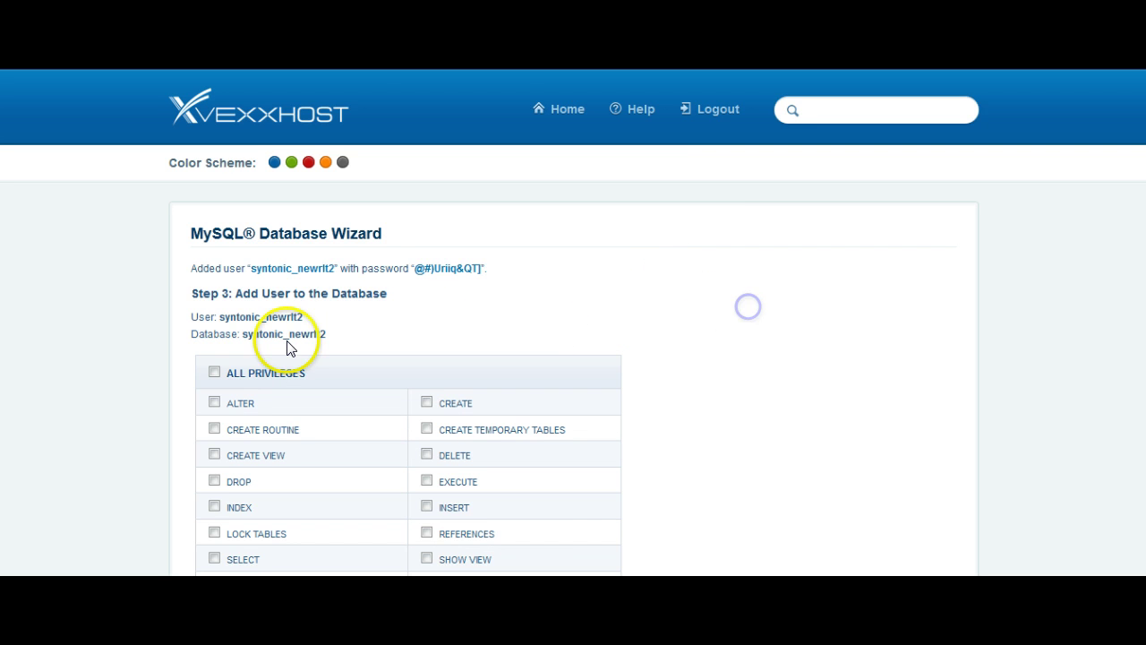
click(215, 374)
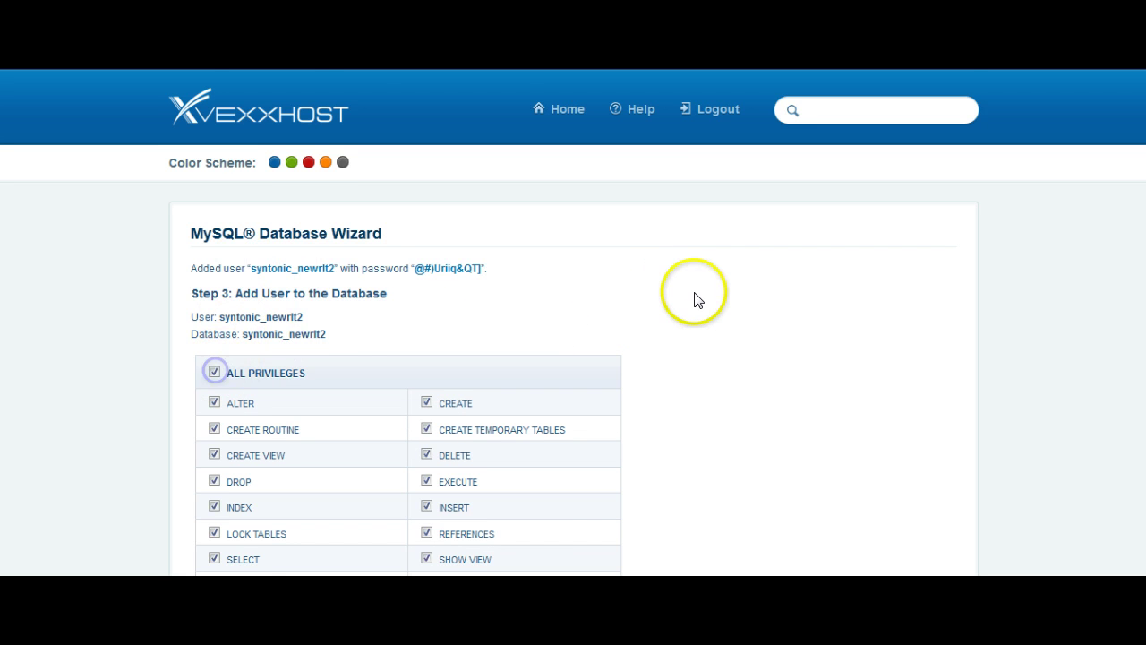
scroll(696, 297, down, 3)
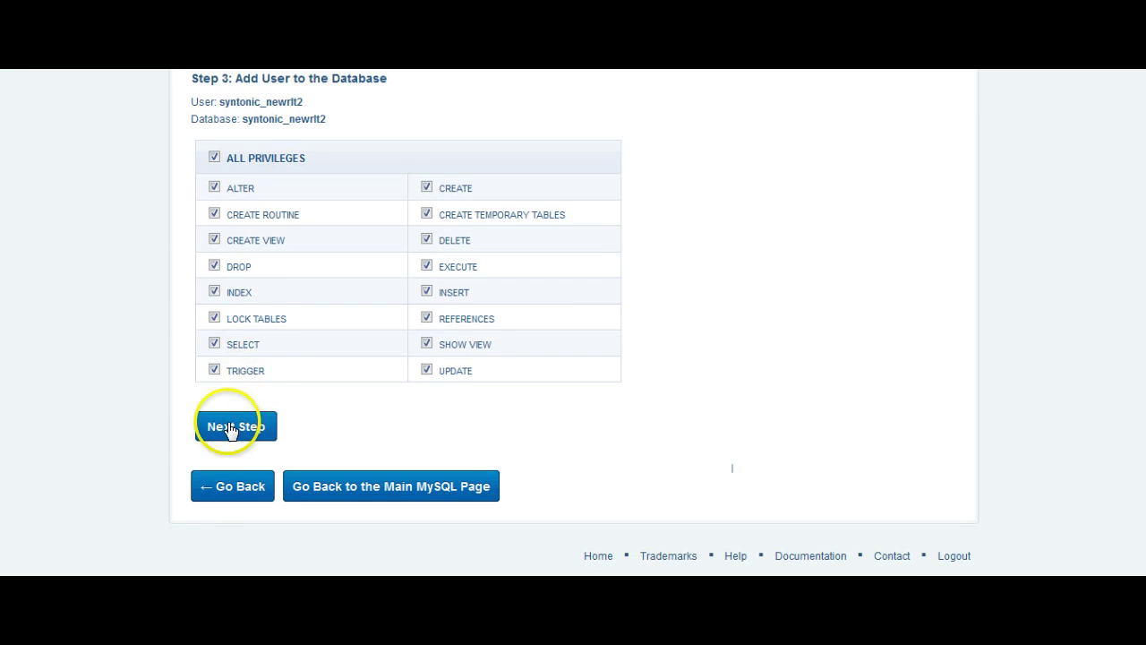
Step: Apply the privileges, then open File Manager from the Files section
click(229, 429)
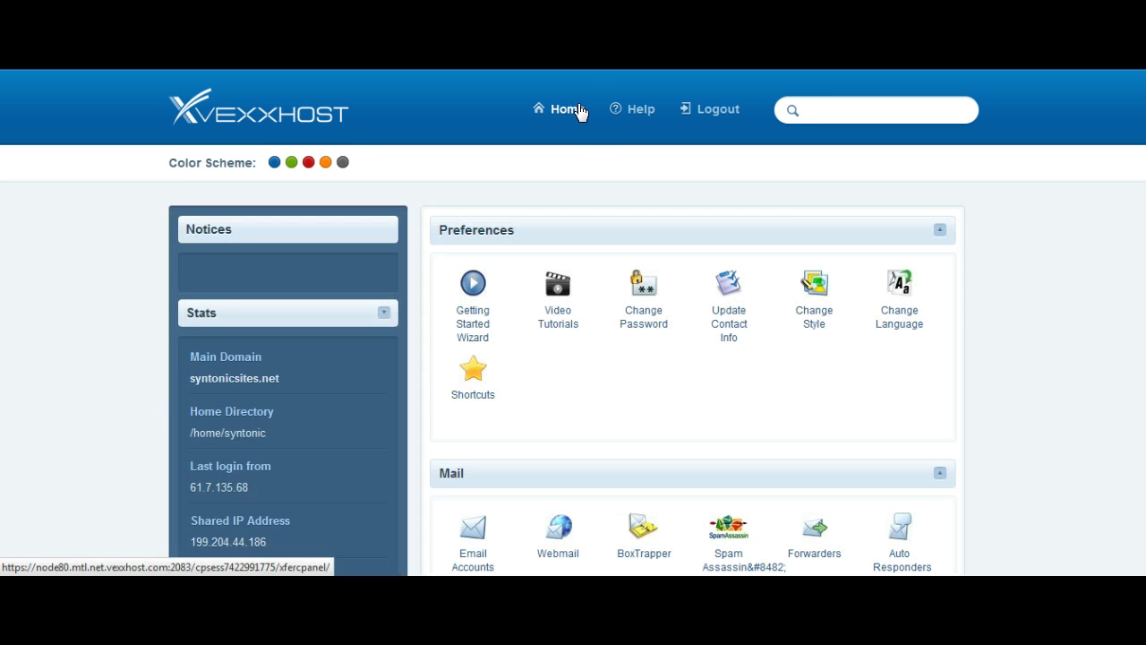
scroll(1092, 320, down, 3)
scroll(1068, 328, down, 10)
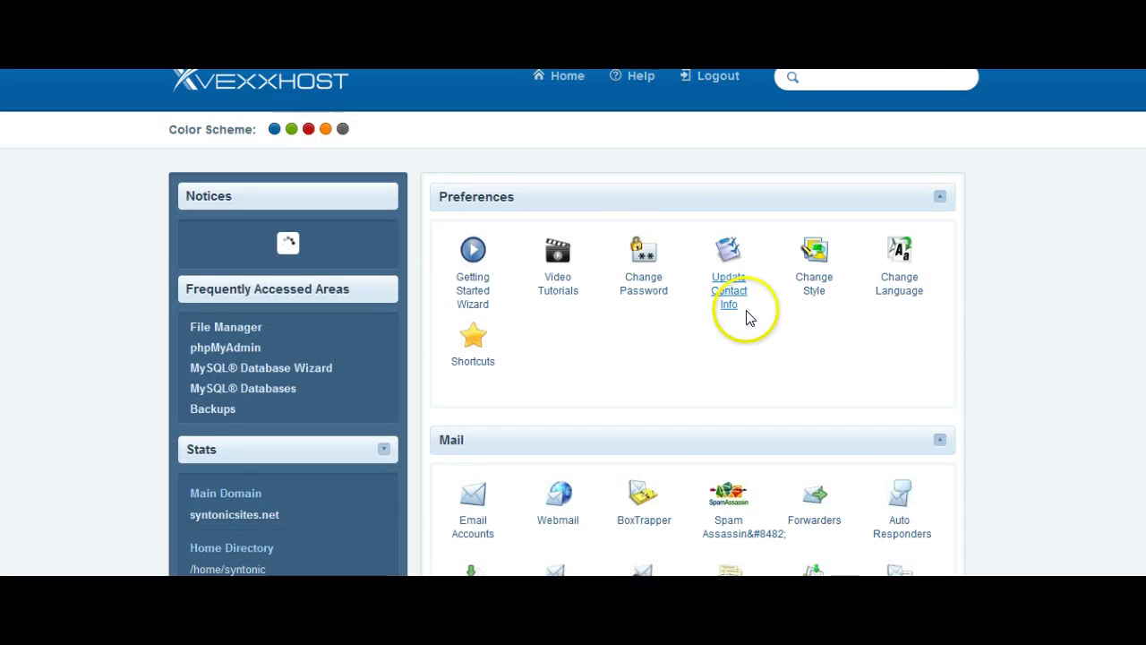
scroll(747, 318, down, 4)
scroll(731, 345, down, 5)
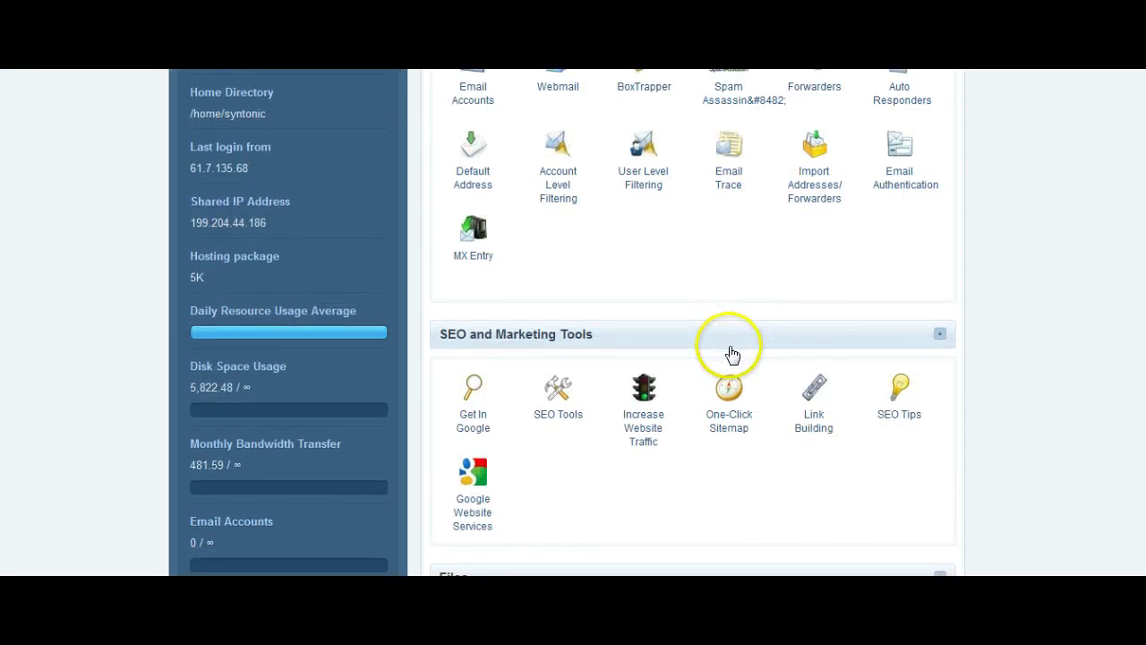
click(641, 348)
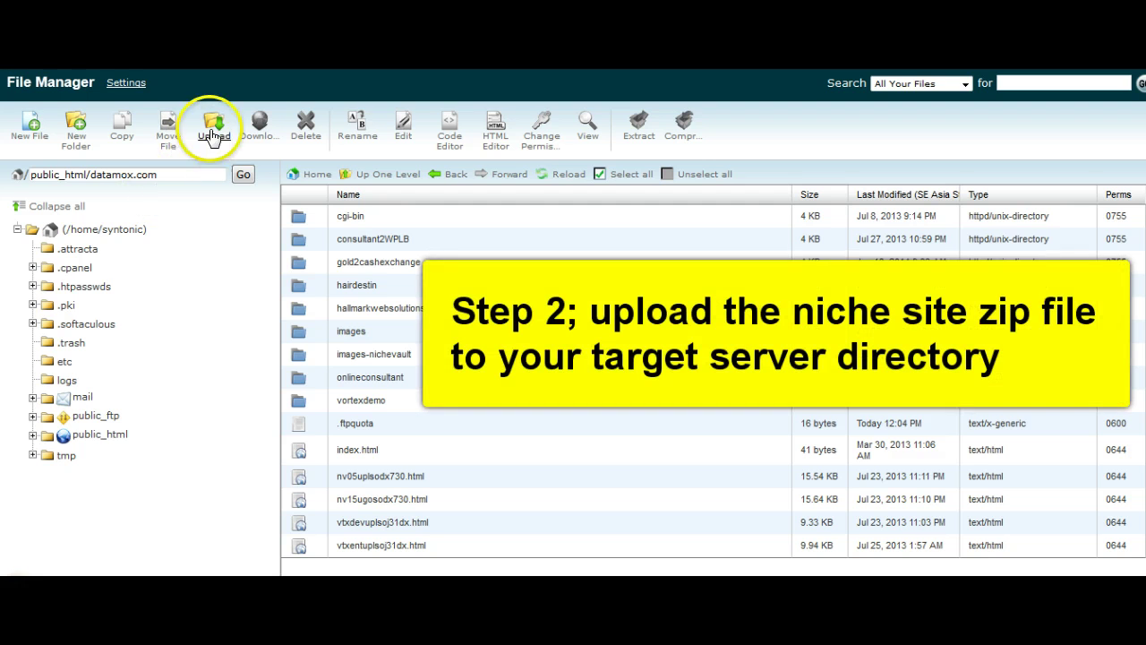
Step: Upload the realestate ZIP archive into public_html/datamox.com
click(212, 131)
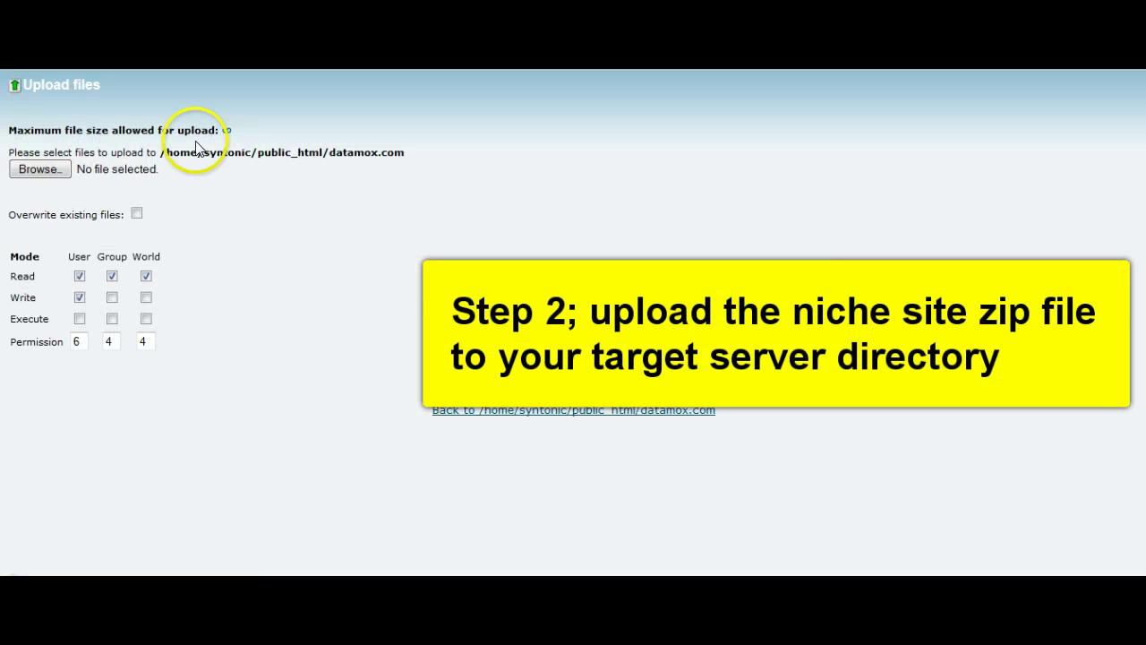
click(39, 170)
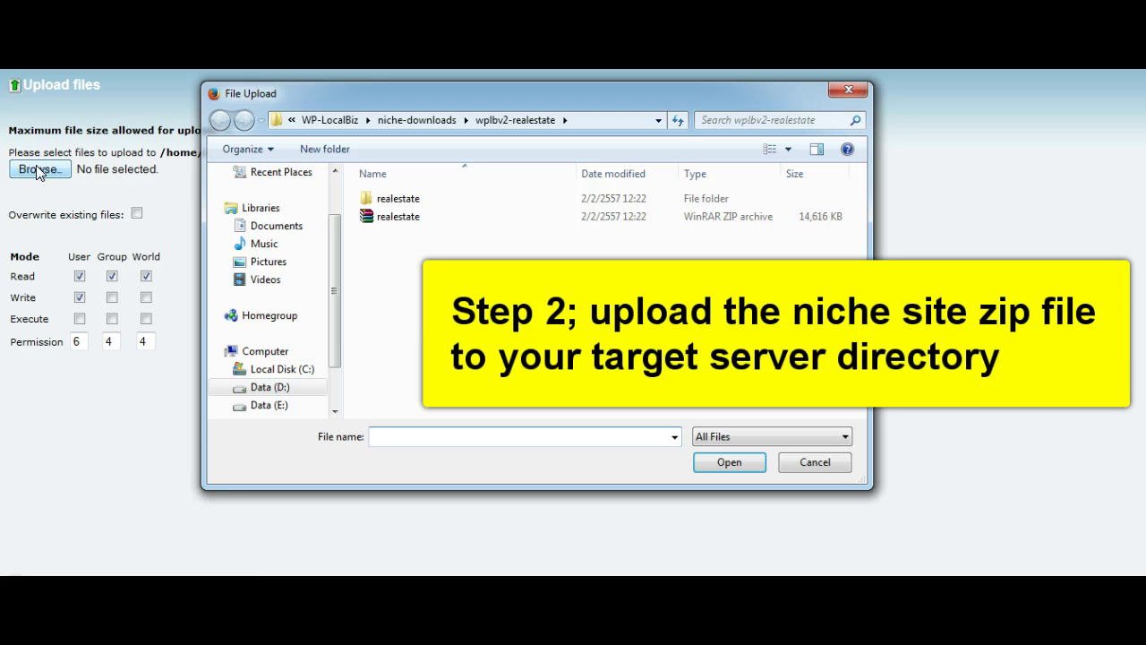
click(380, 219)
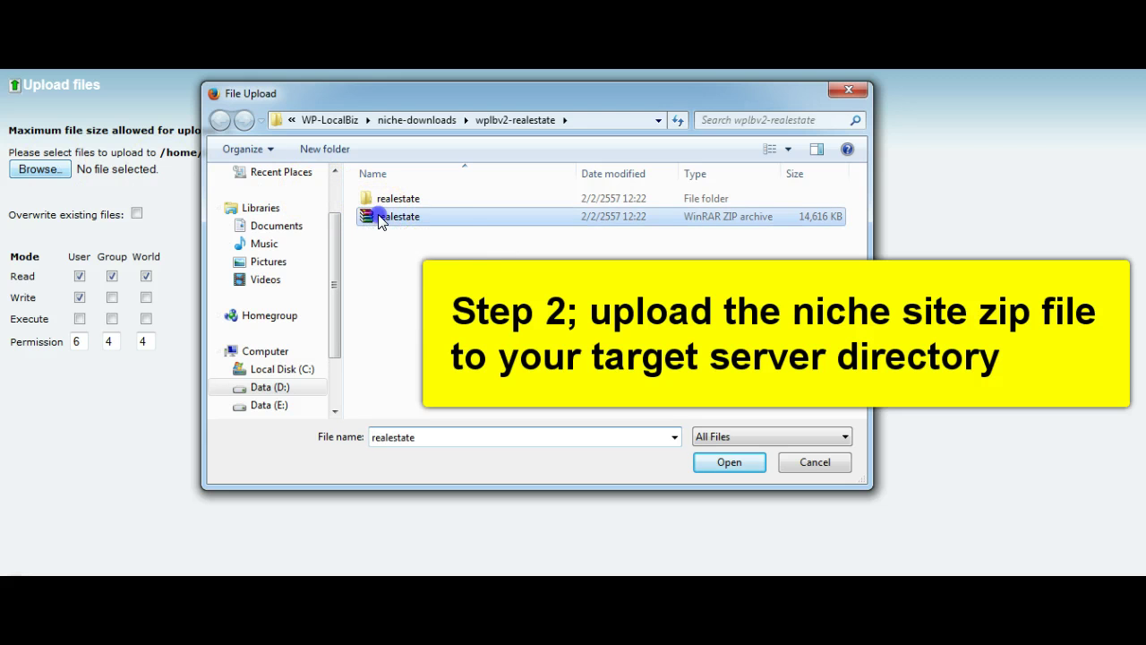
click(731, 462)
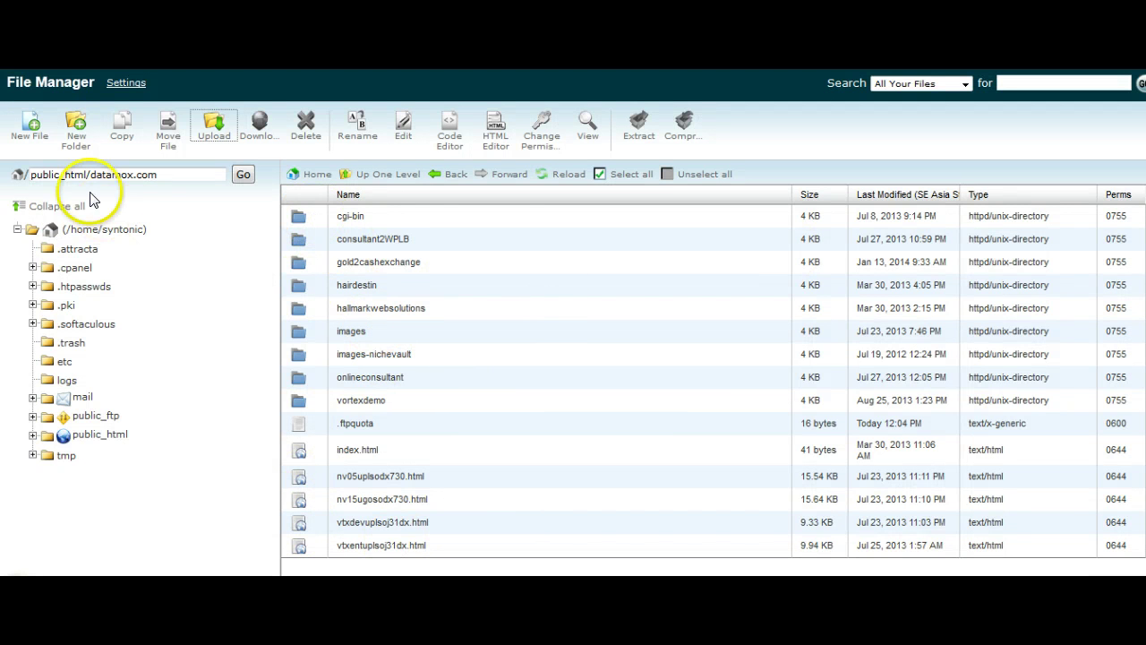
Step: Extract realestate.zip inside datamox.com into a new realestate folder
click(569, 176)
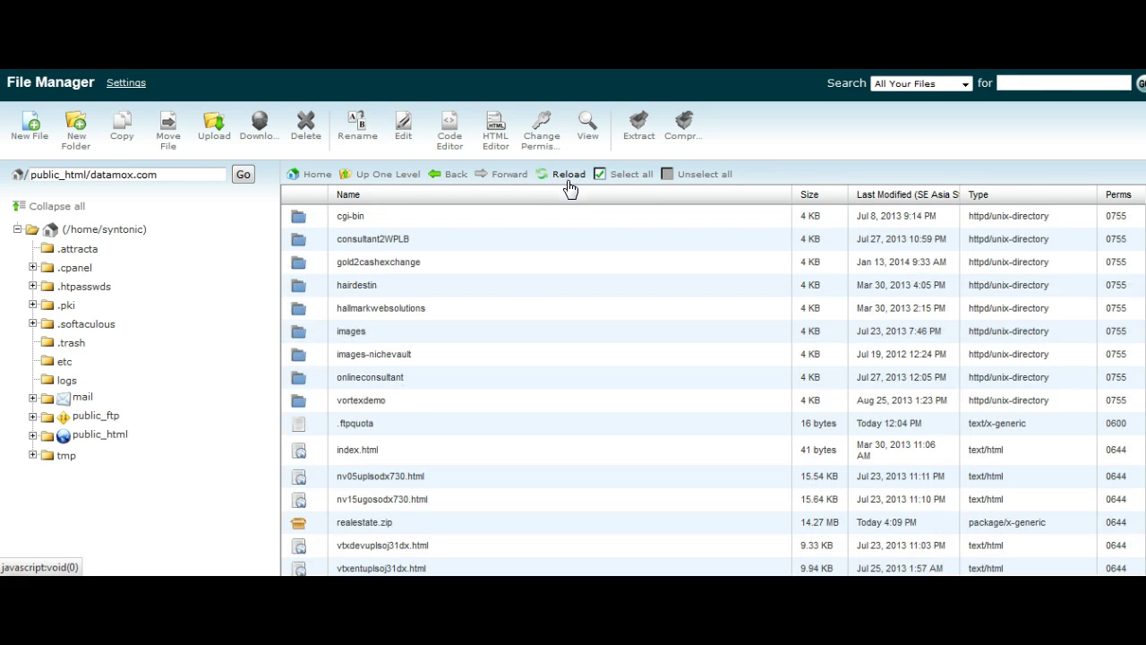
click(303, 523)
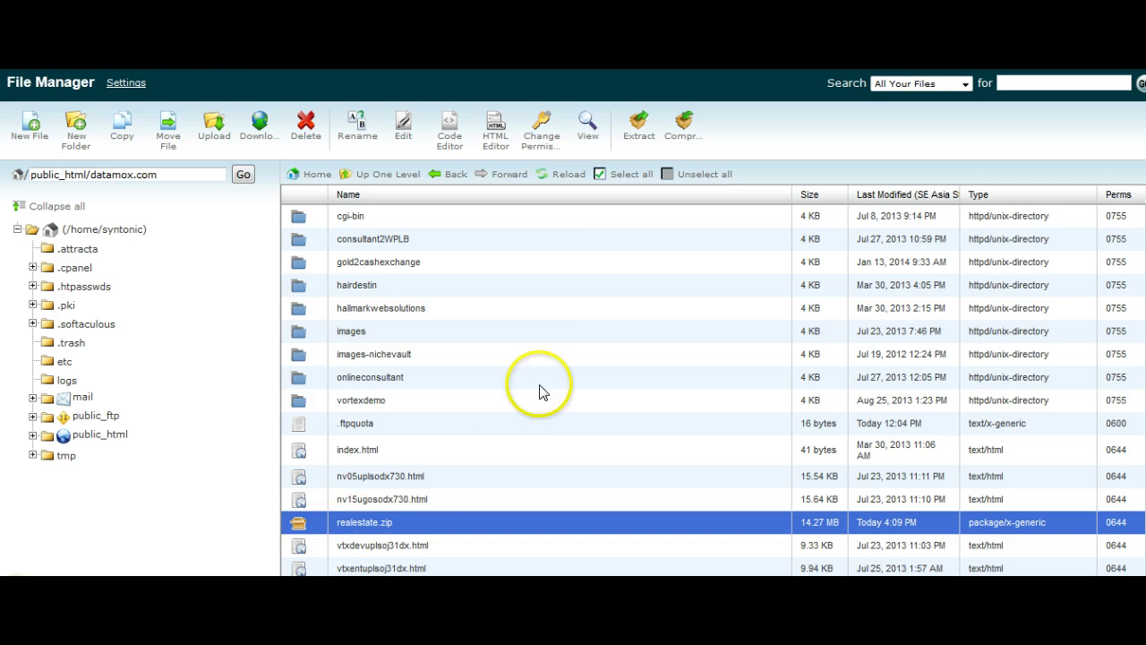
click(639, 133)
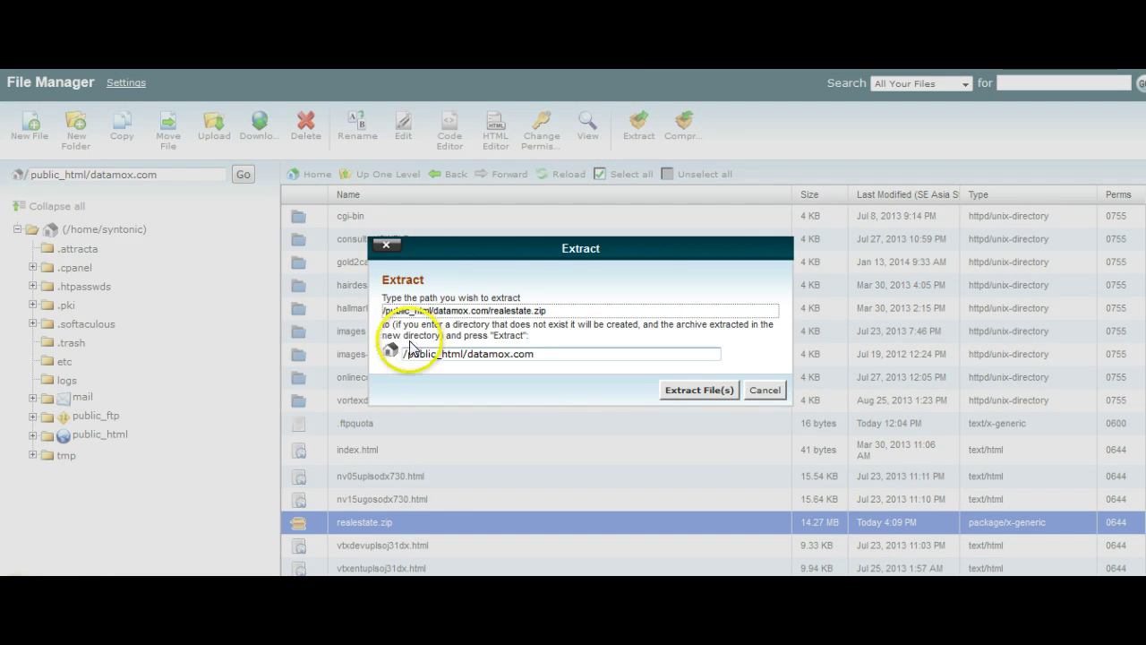
click(681, 388)
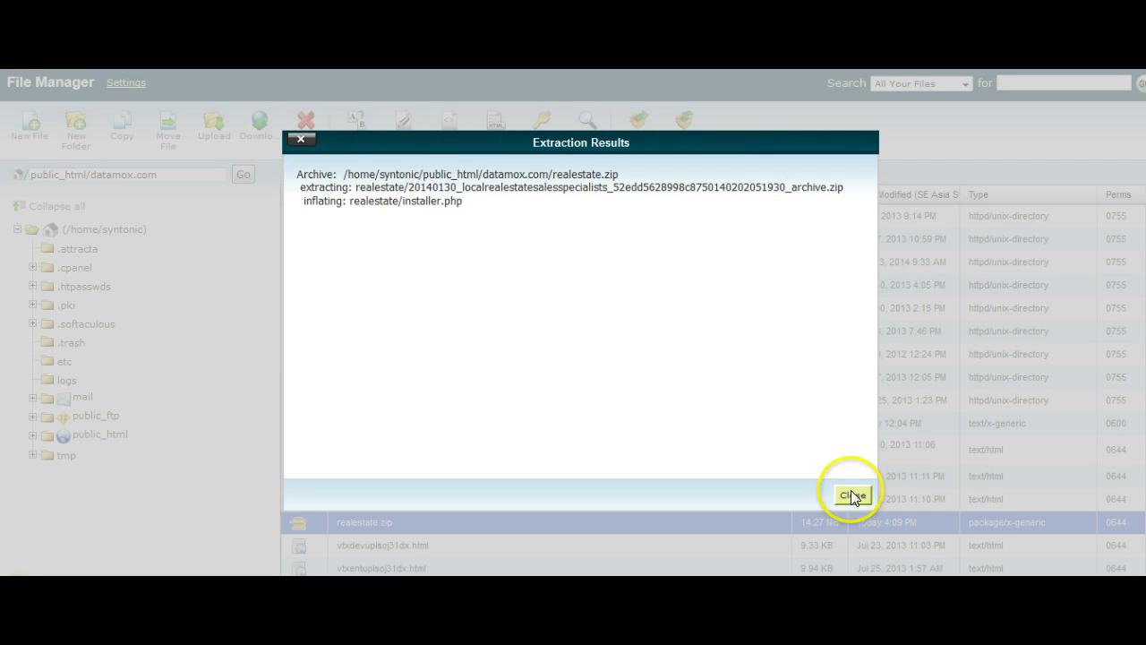
click(852, 495)
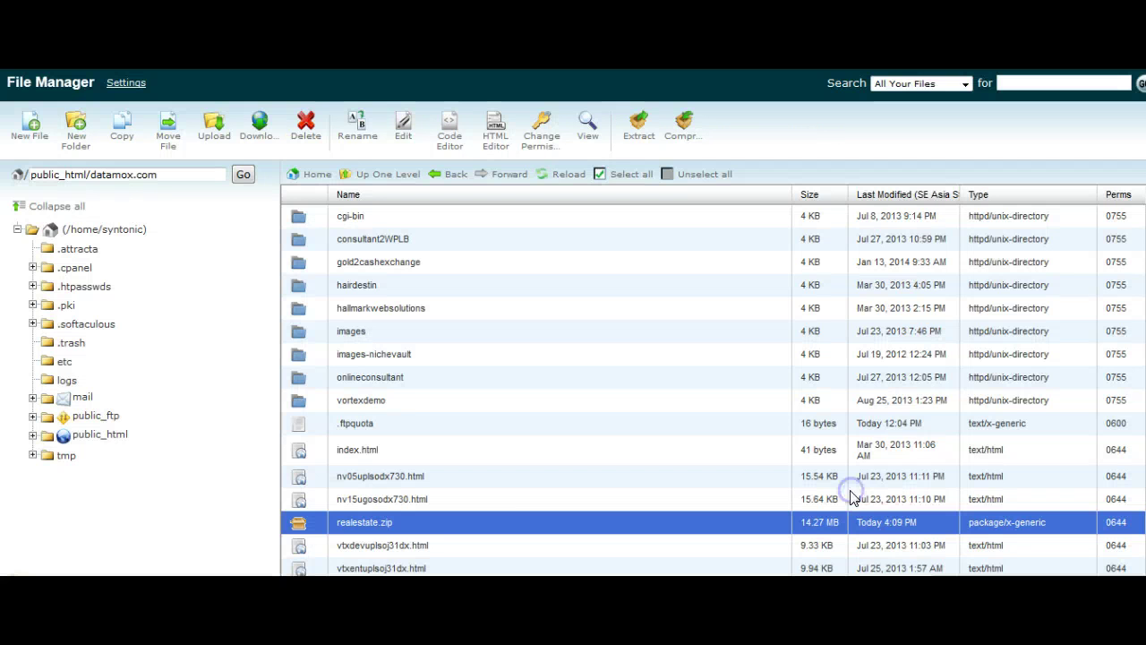
Step: Refresh the file list and request deletion of realestate.zip
click(562, 174)
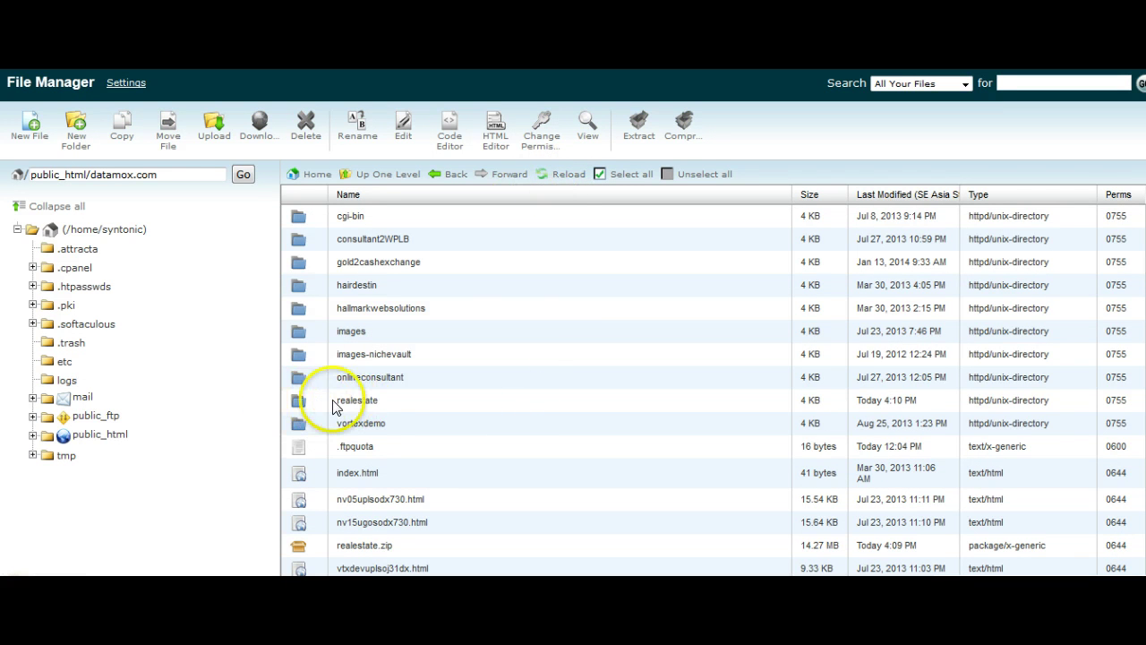
click(301, 551)
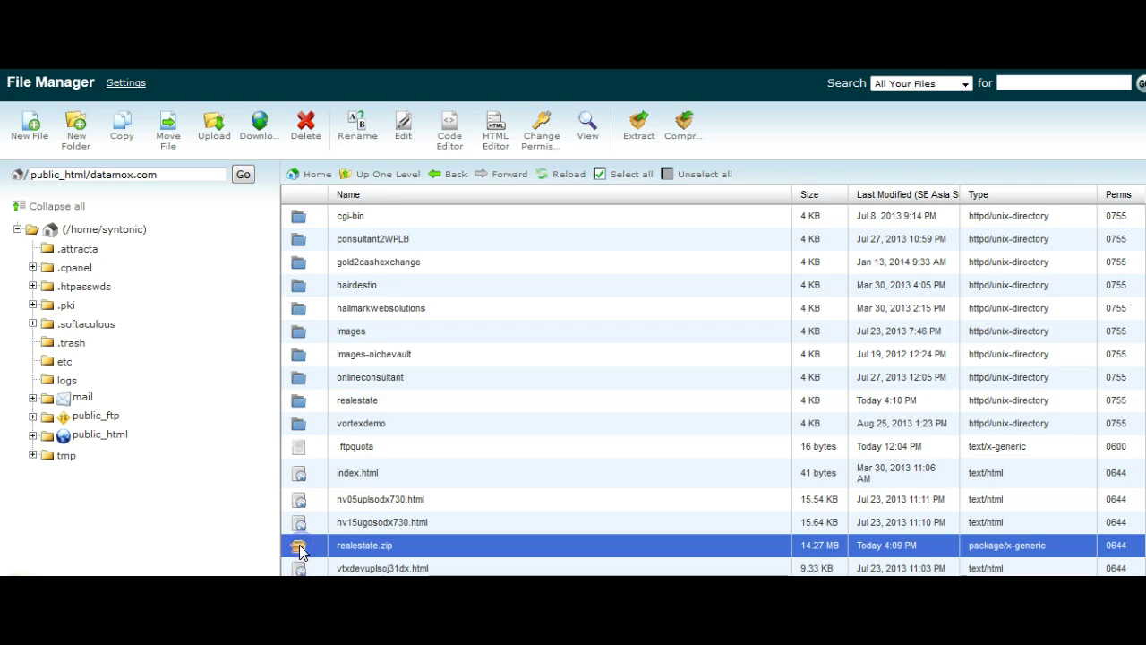
click(305, 130)
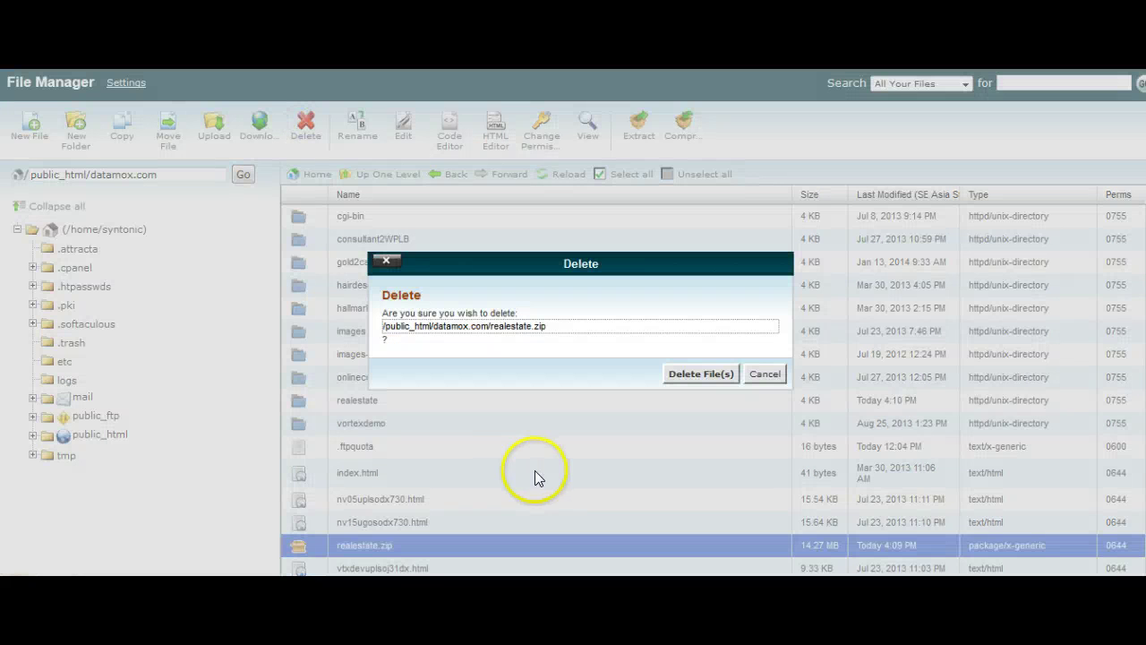
Step: Confirm deleting realestate.zip and open the realestate folder
click(696, 375)
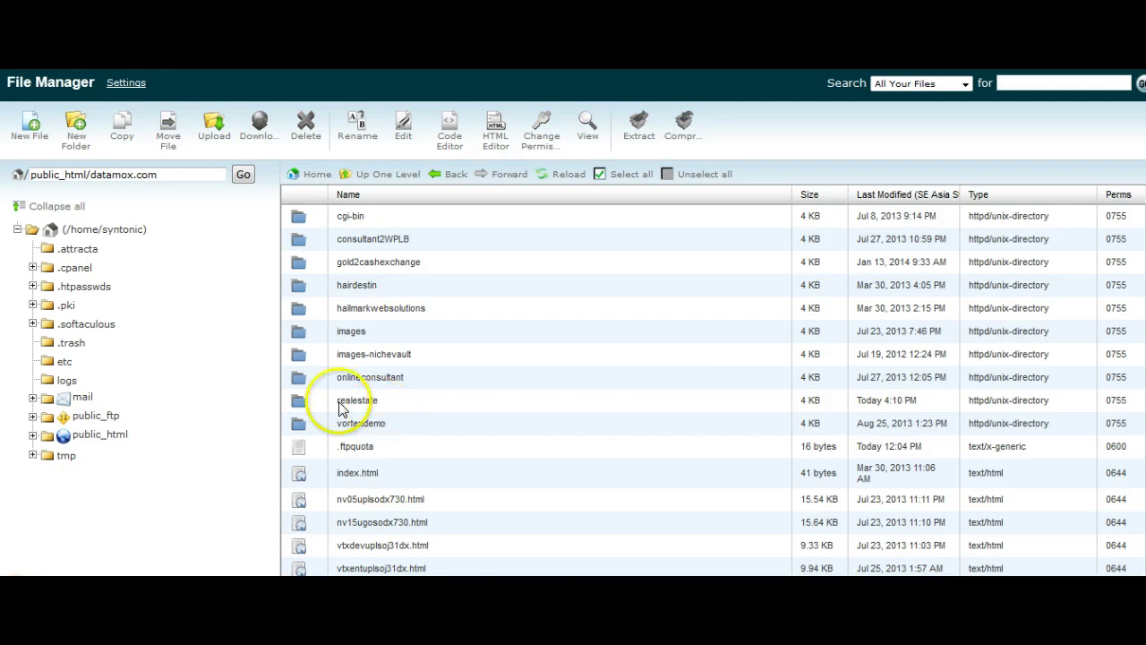
click(306, 403)
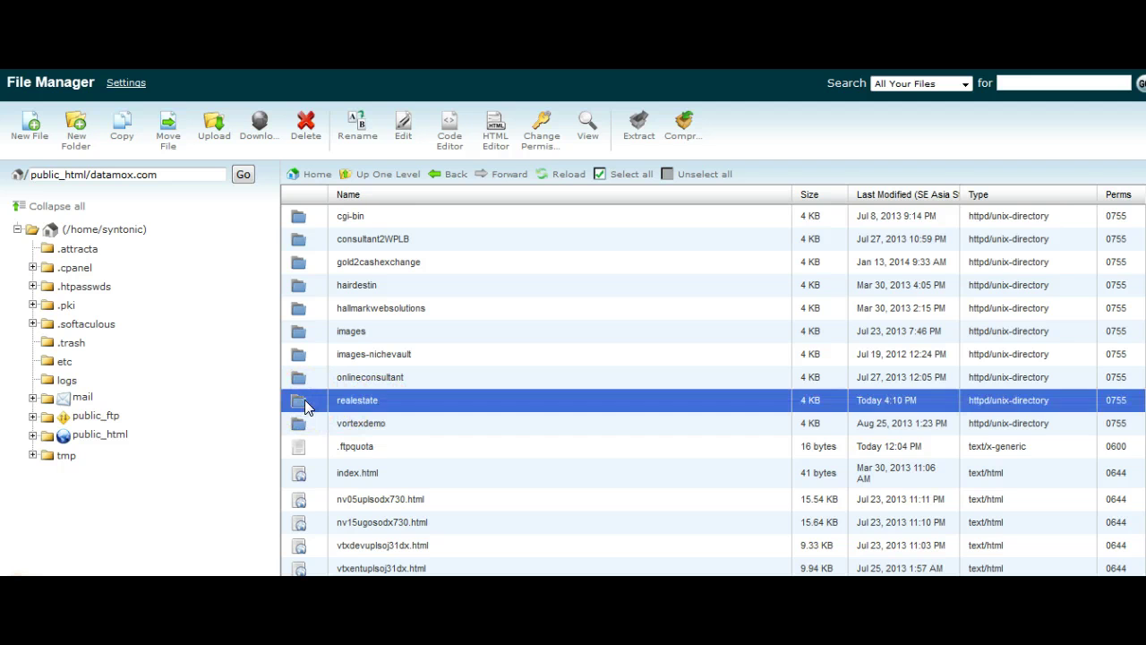
double_click(305, 403)
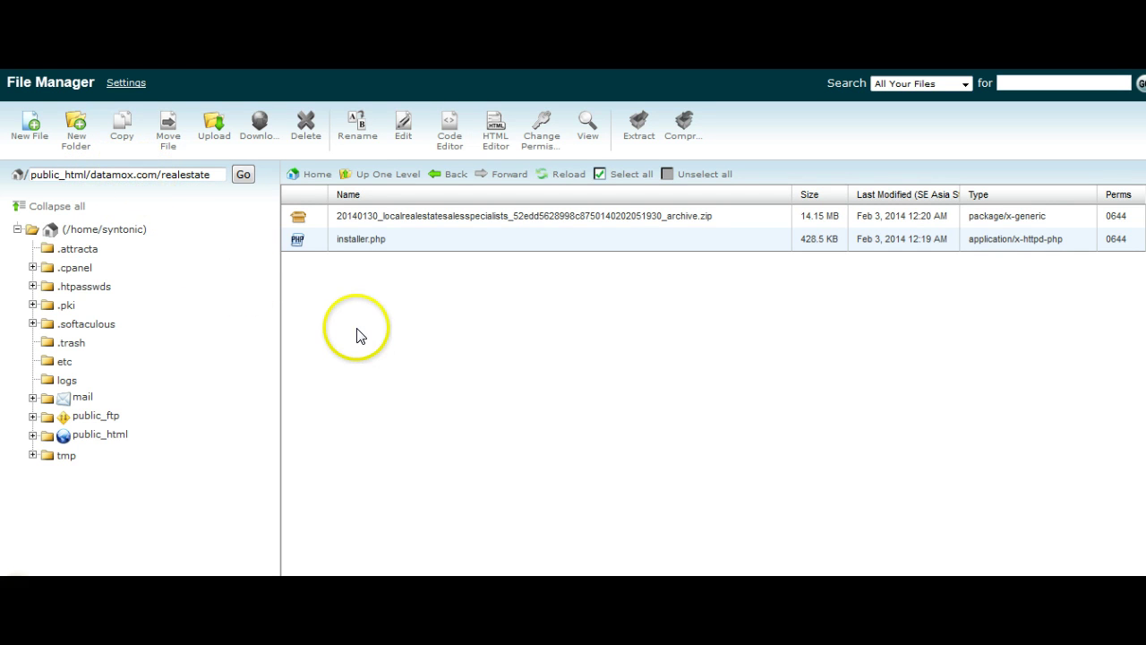
Step: Move the archive zip and installer.php to /public_html/datamox.com/ and go back there
click(360, 240)
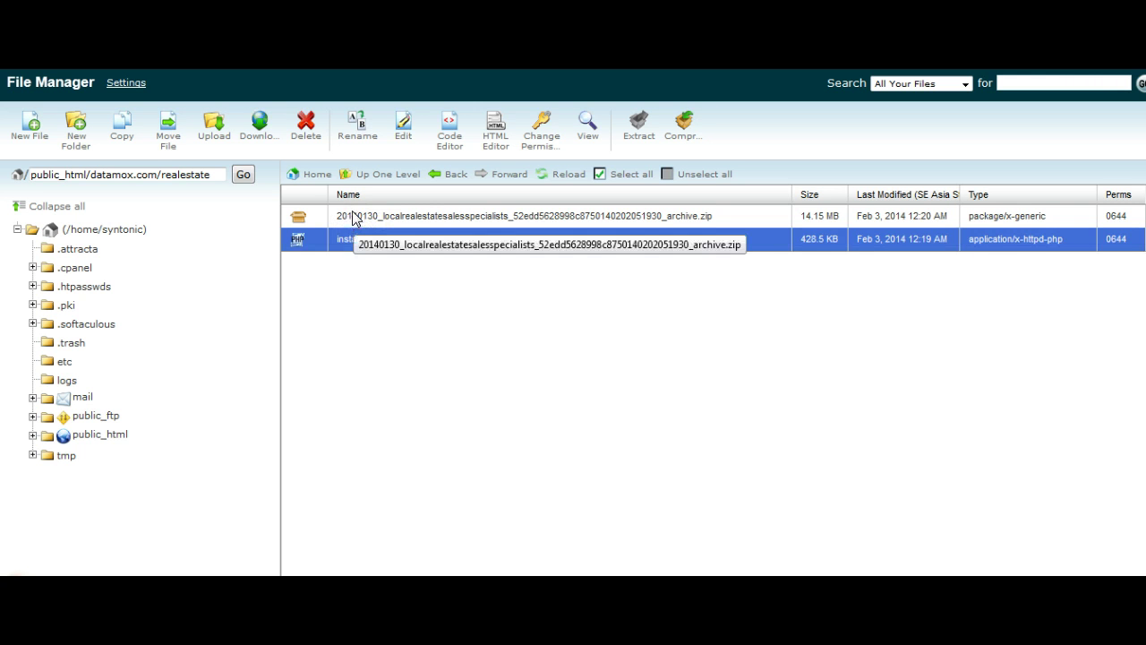
ctrl+click(356, 219)
mouse_move(352, 219)
mouse_down()
mouse_move(351, 248)
mouse_move(353, 231)
mouse_up()
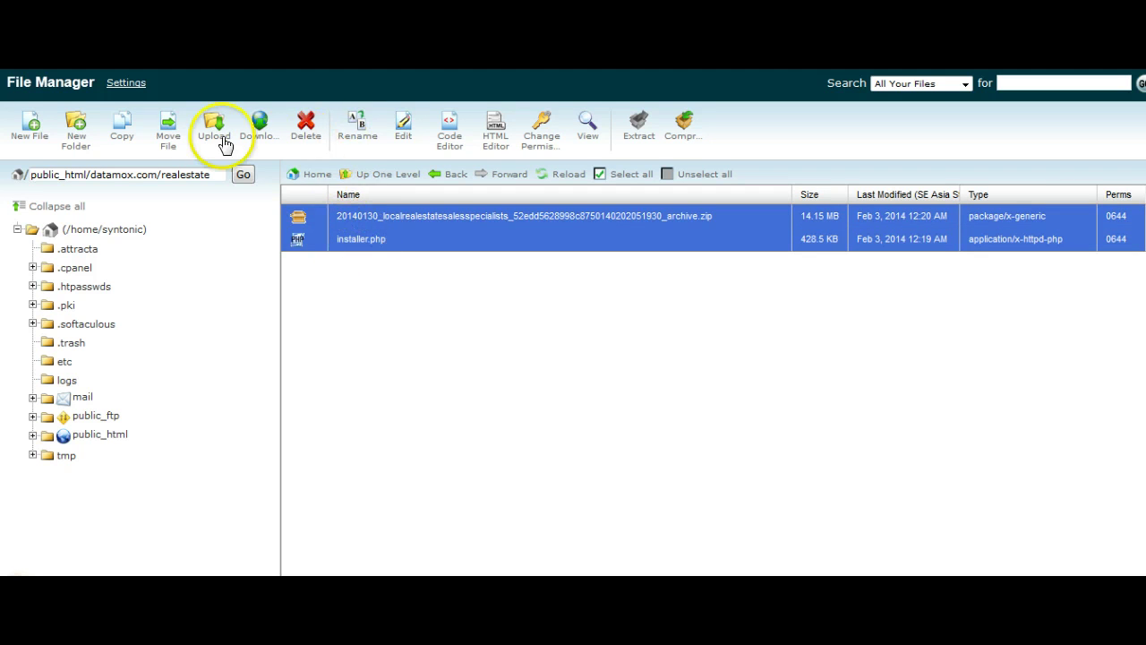
click(167, 139)
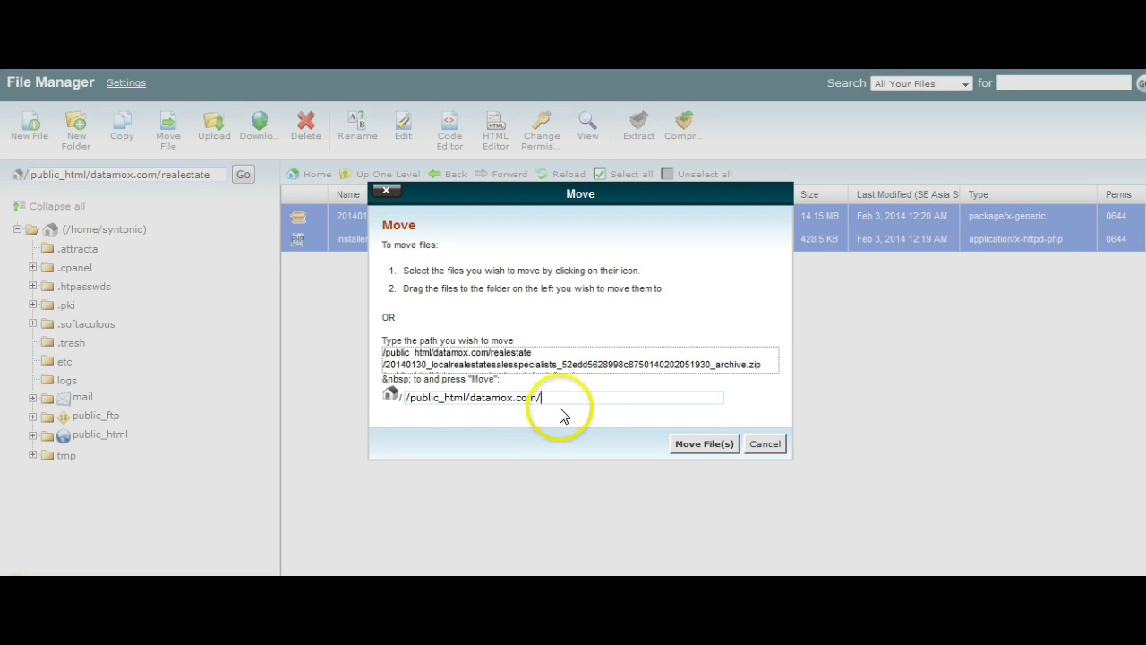
click(708, 445)
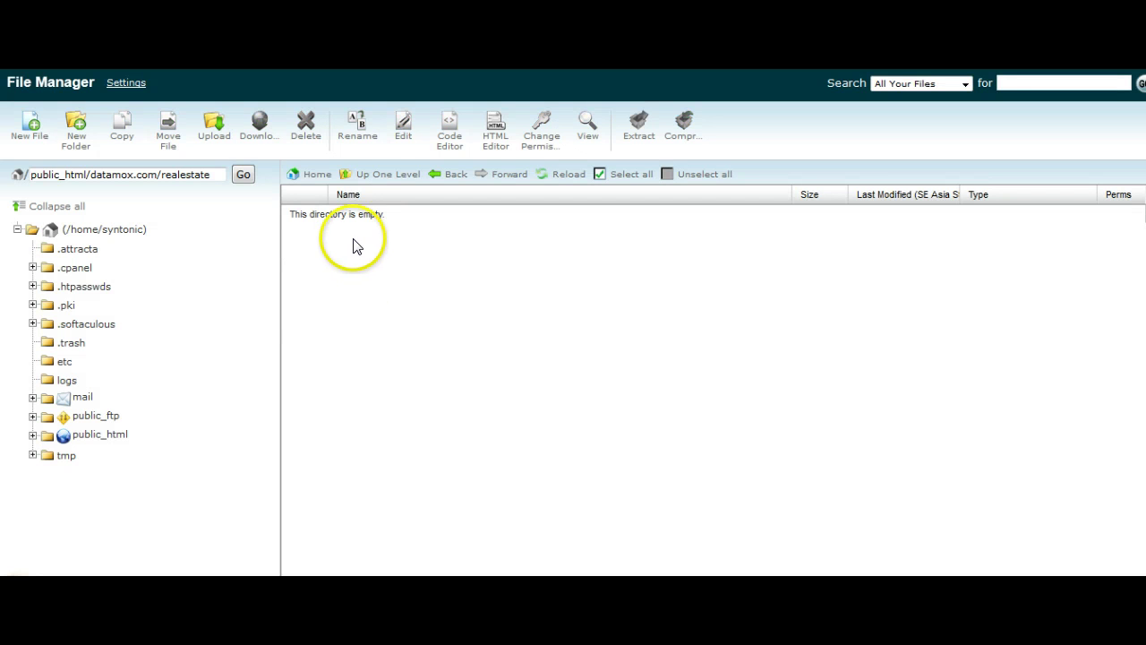
click(383, 174)
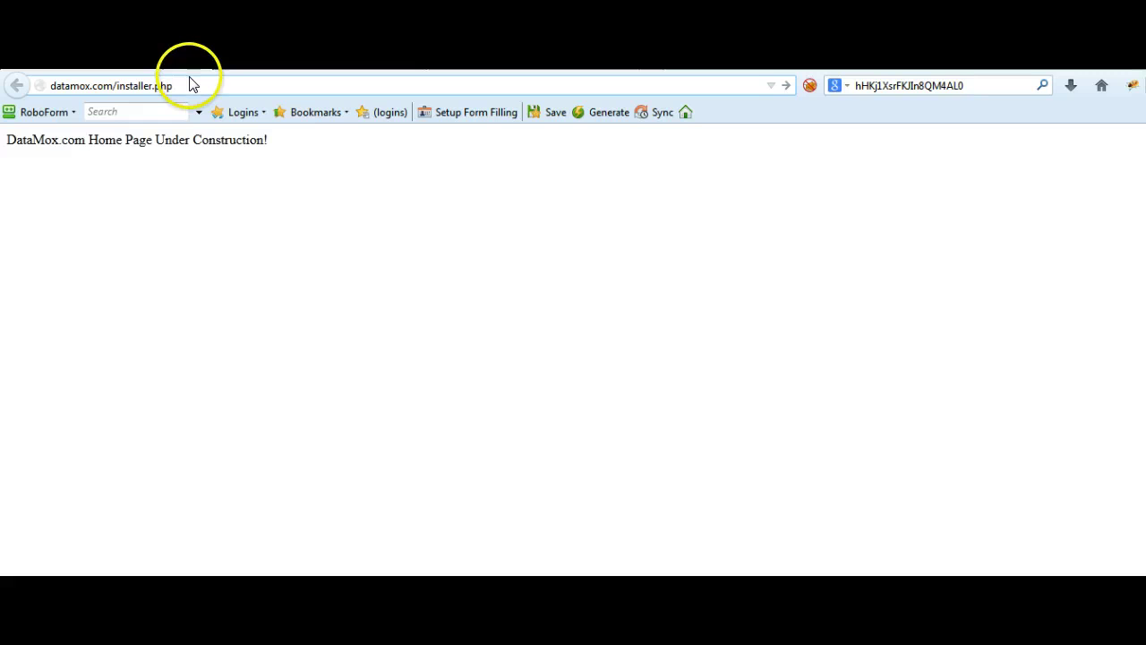
Step: Load datamox.com/installer.php in Firefox to reach the Duplicator Installer
click(190, 85)
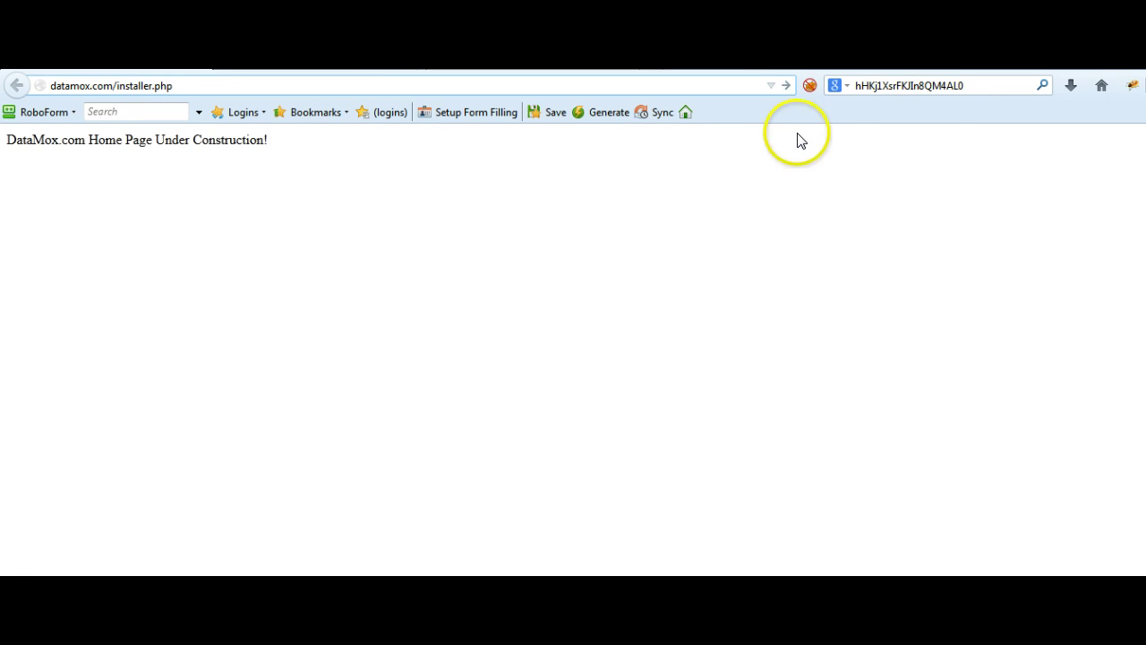
click(786, 85)
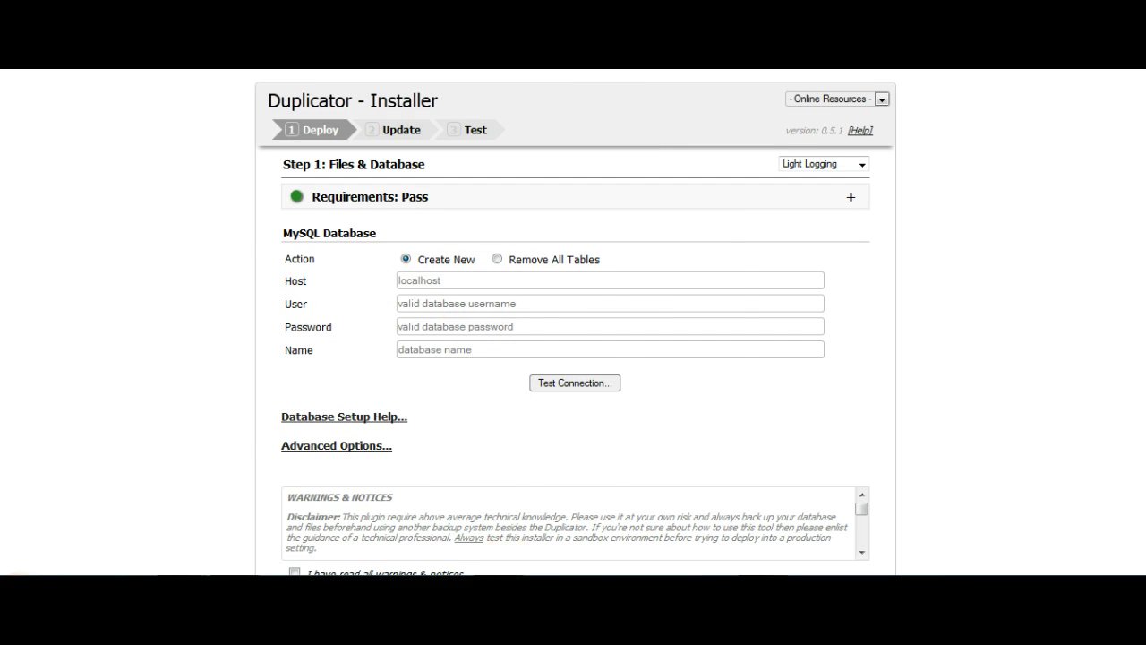
Step: Copy the newrlt2 database name from the notes into the installer's MySQL form
key(alt+Tab)
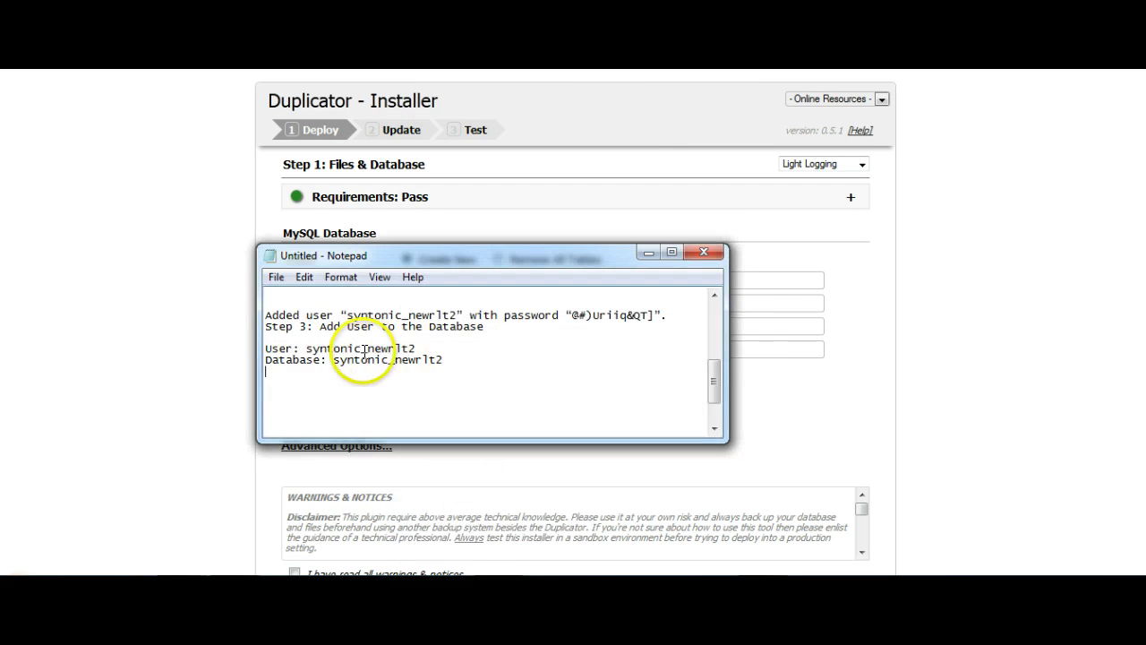
drag(333, 360, 445, 360)
right_click(400, 354)
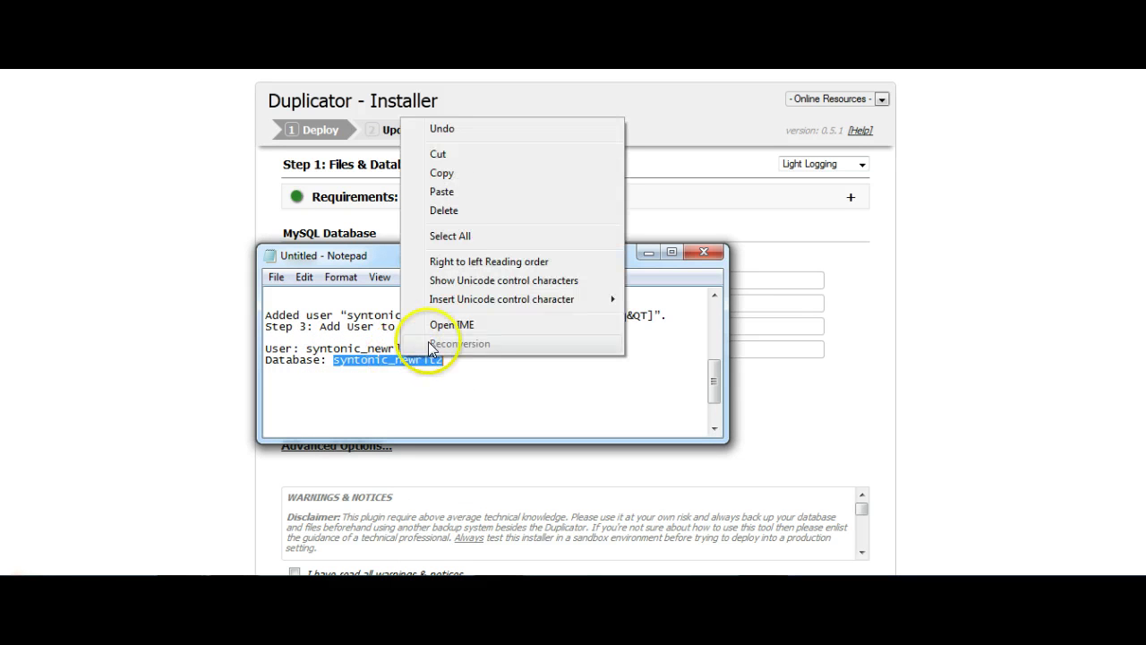
click(438, 174)
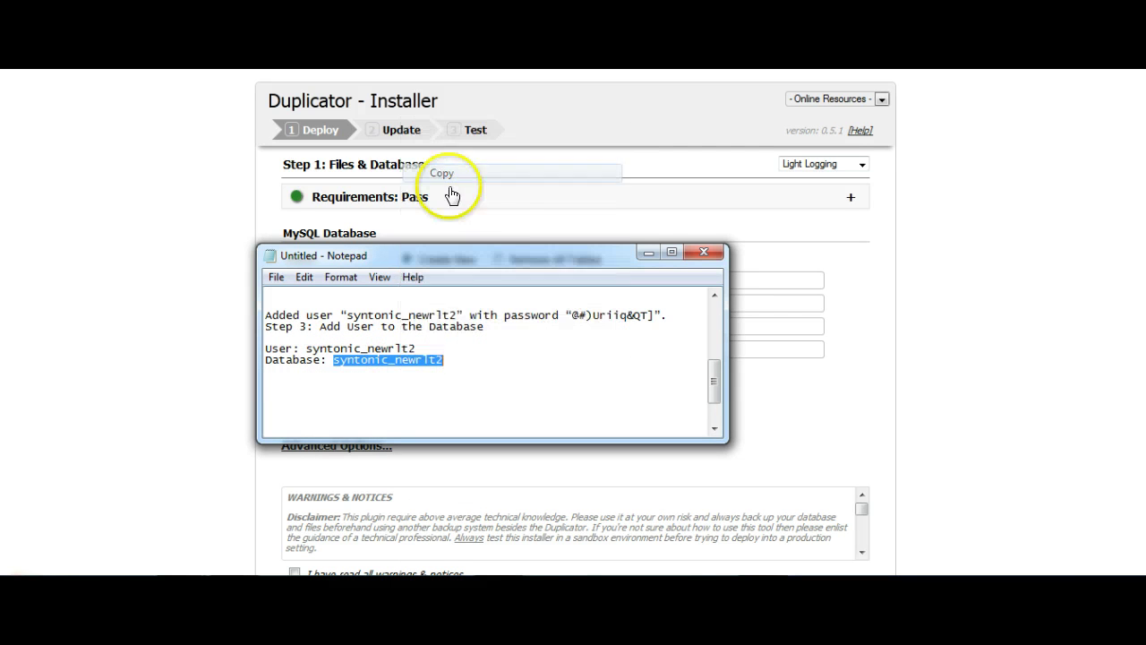
click(646, 252)
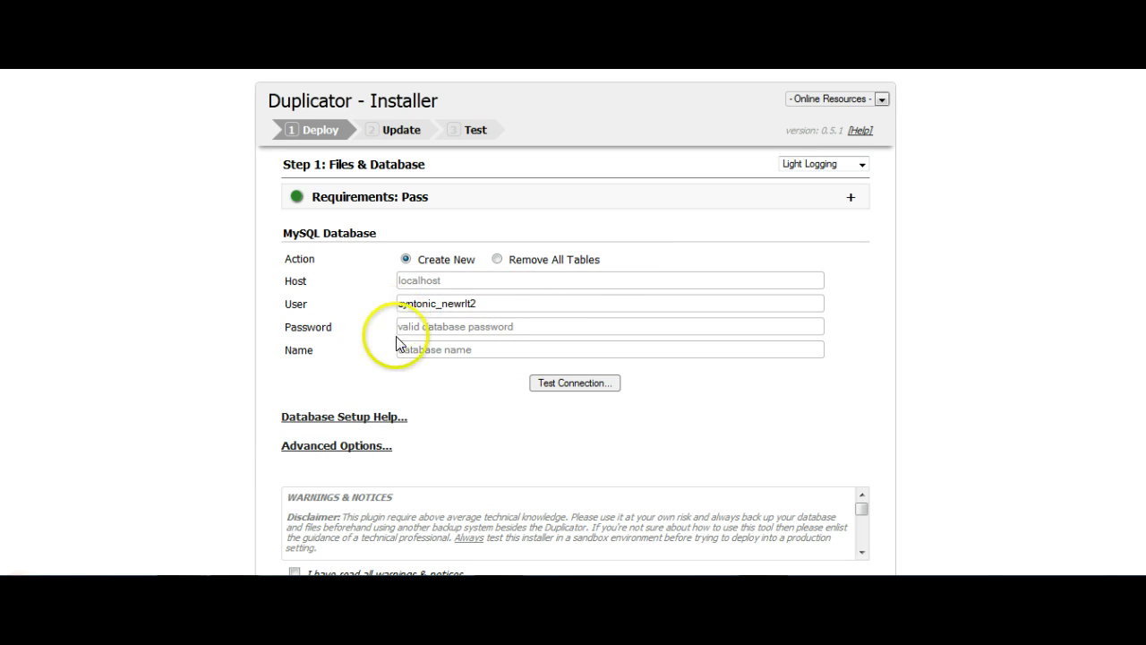
click(417, 350)
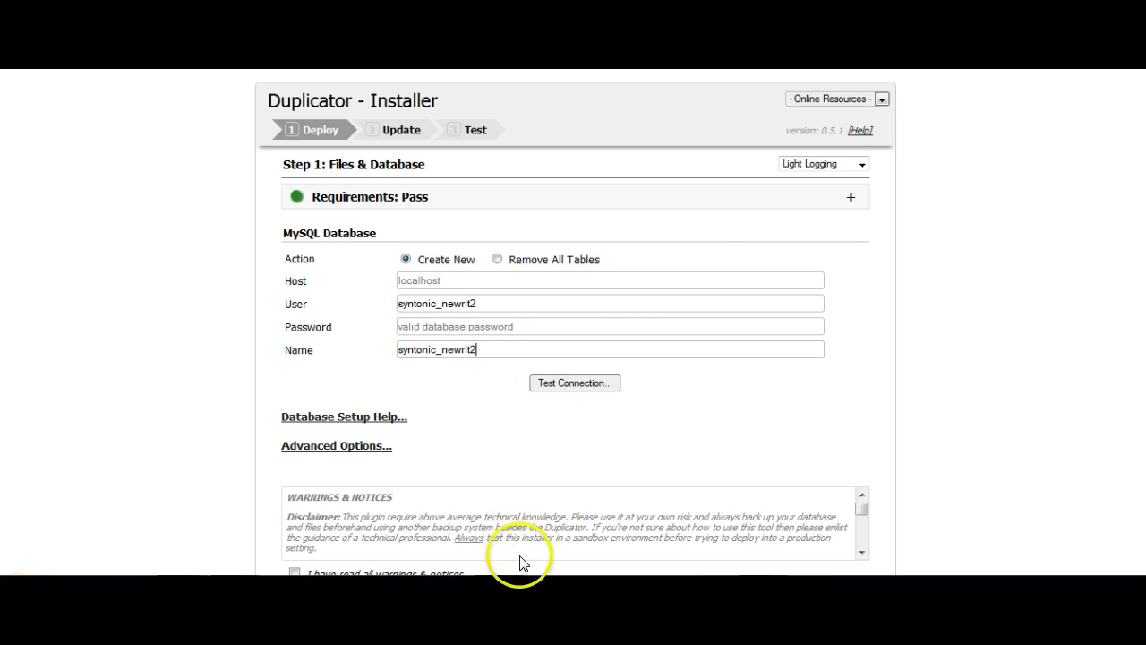
Step: Copy the database user's password from the notes and paste it into the Password field
key(alt+Tab)
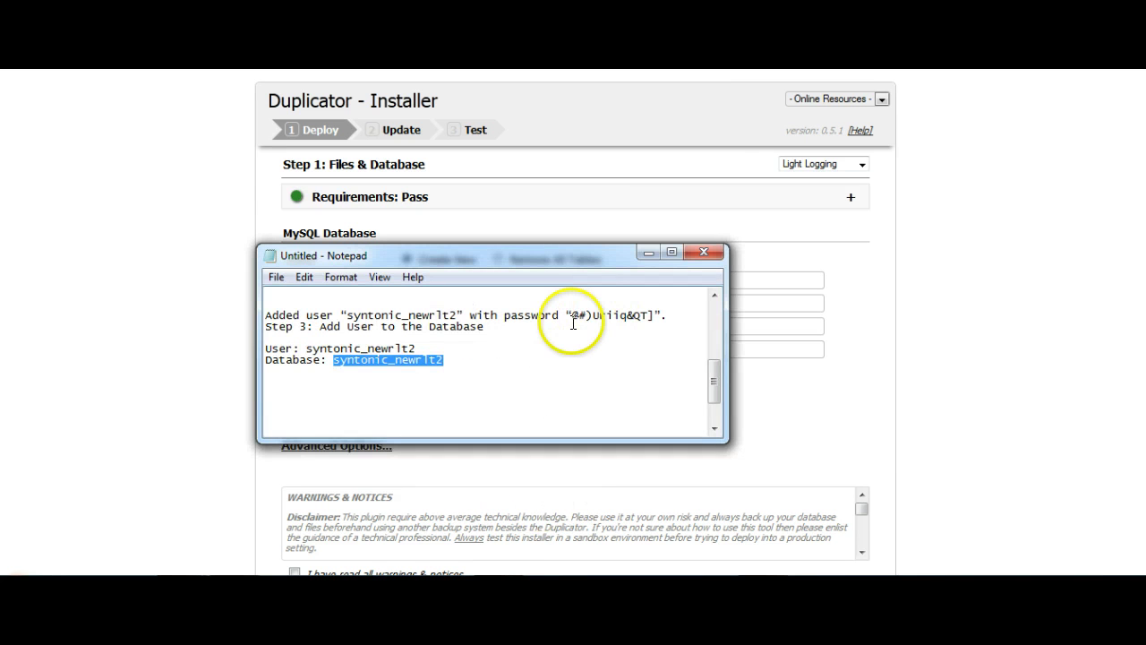
drag(573, 314, 643, 317)
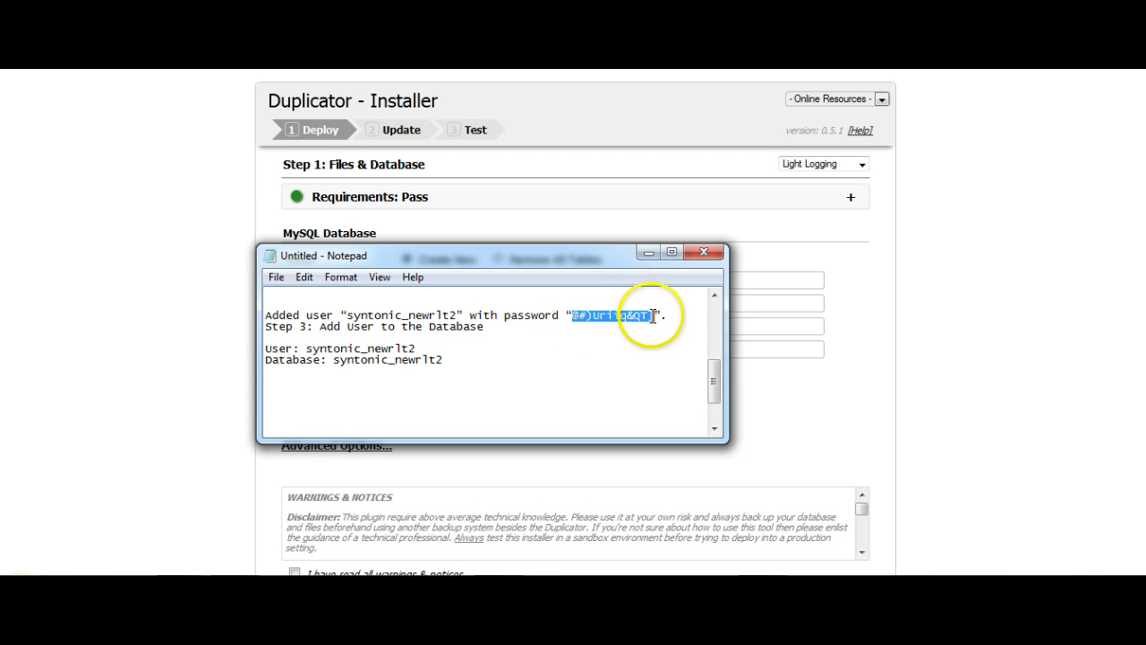
right_click(636, 315)
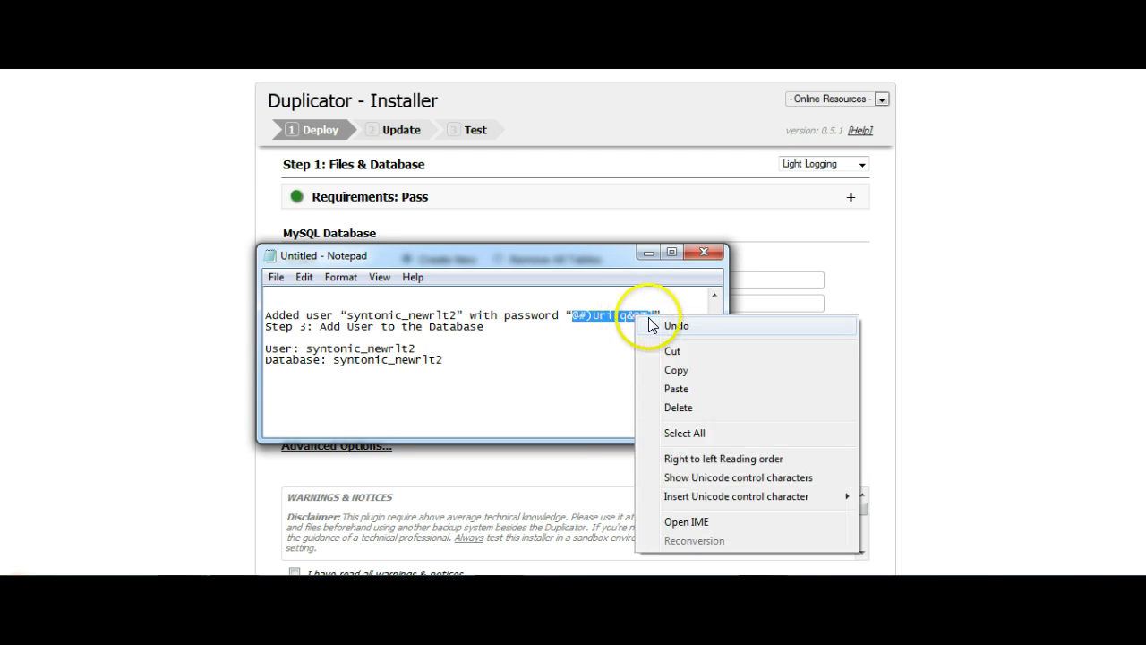
click(678, 371)
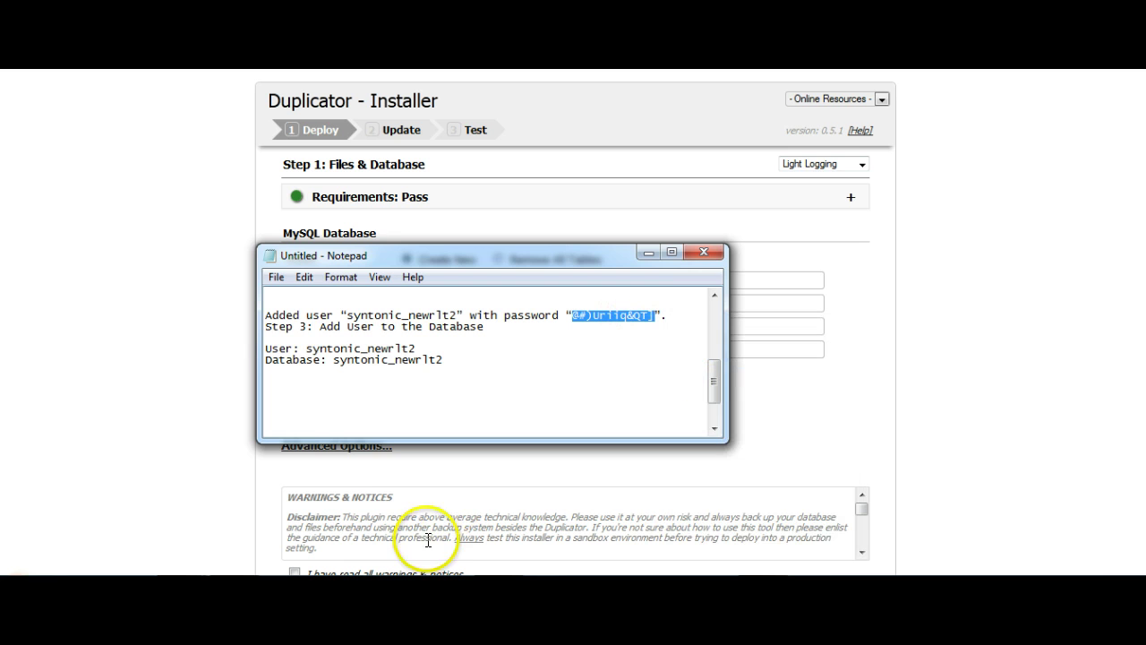
click(205, 455)
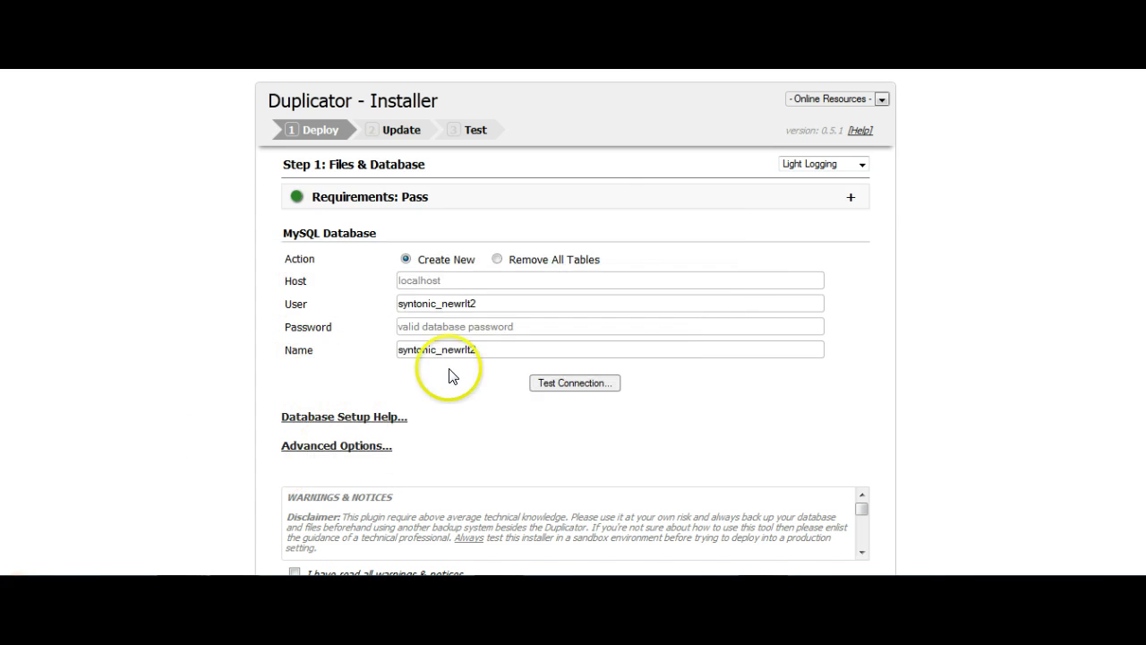
right_click(430, 328)
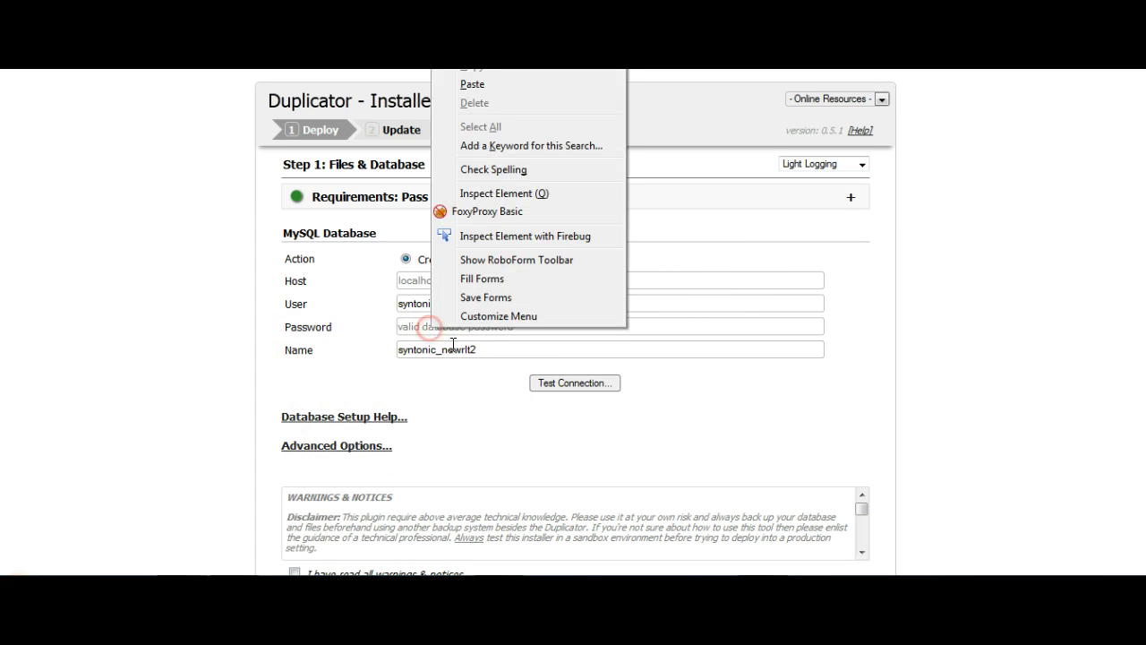
click(473, 82)
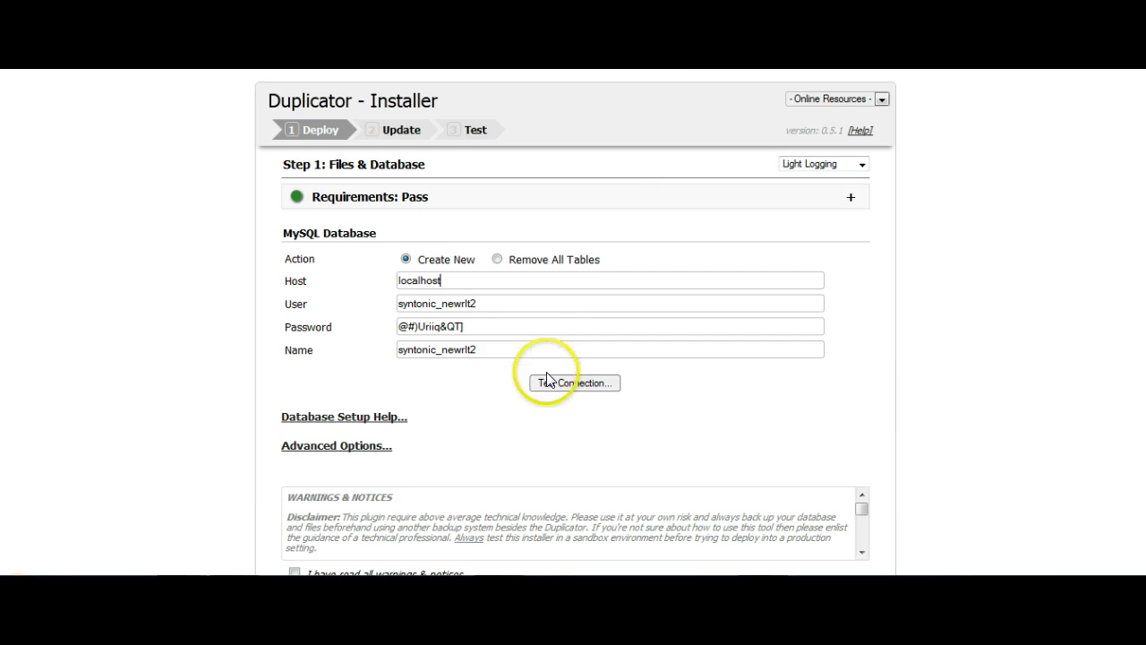
Step: Test the localhost database connection and dismiss the successful test results
scroll(827, 471, down, 1)
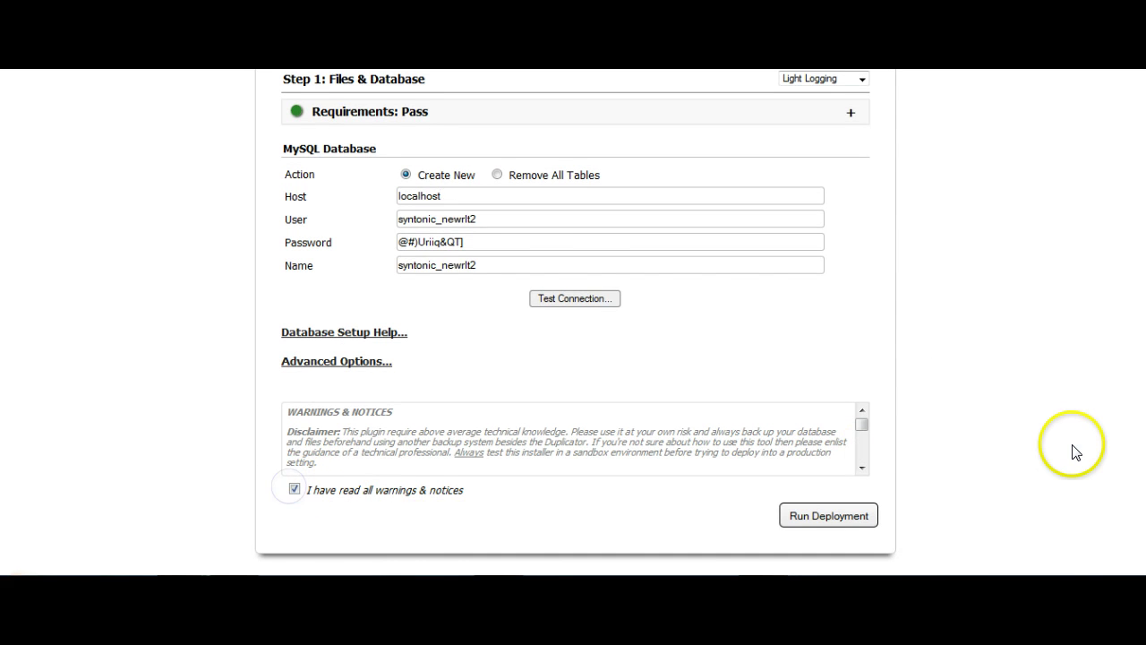
scroll(1070, 451, up, 1)
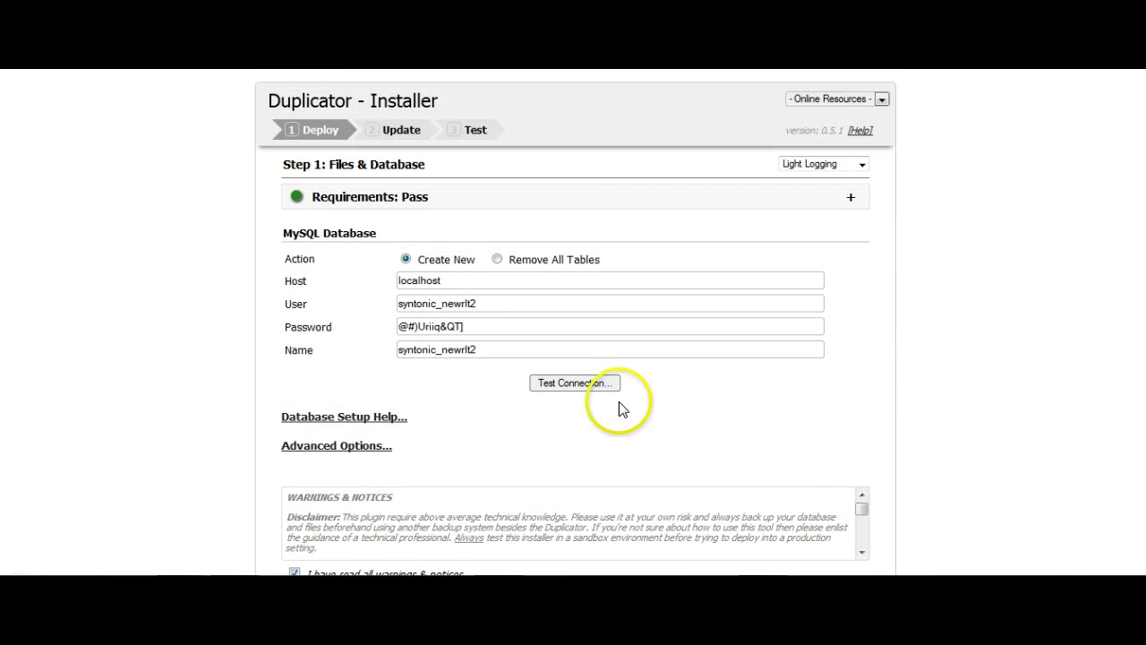
click(594, 385)
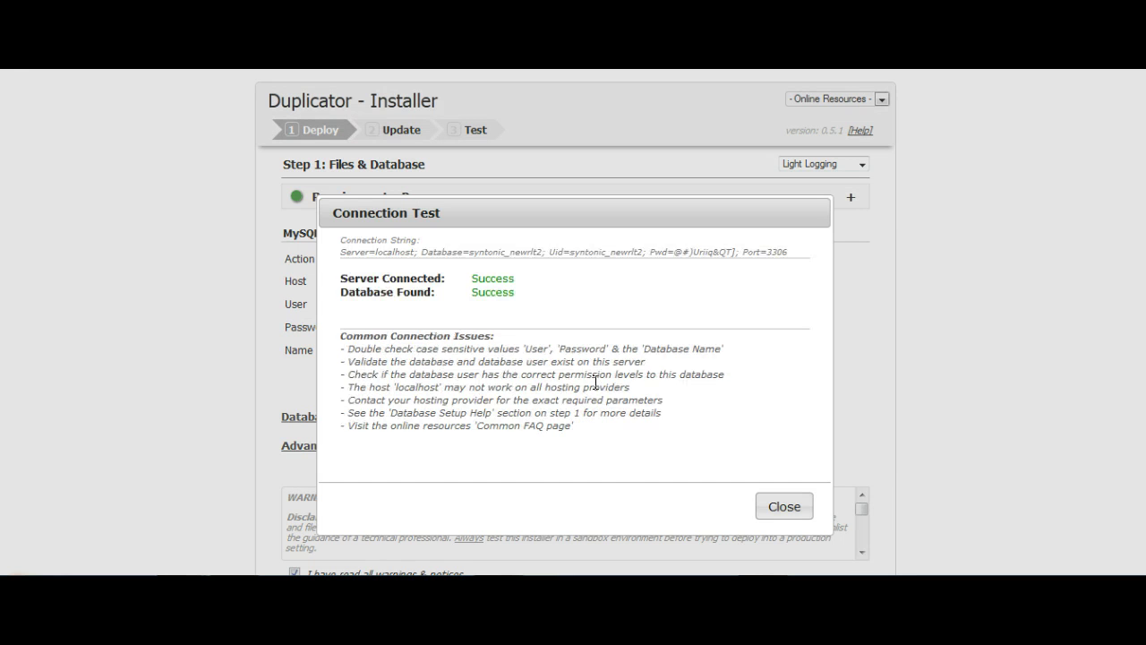
click(766, 506)
Step: Run the deployment and confirm continuing the installation with these database settings
scroll(995, 402, down, 2)
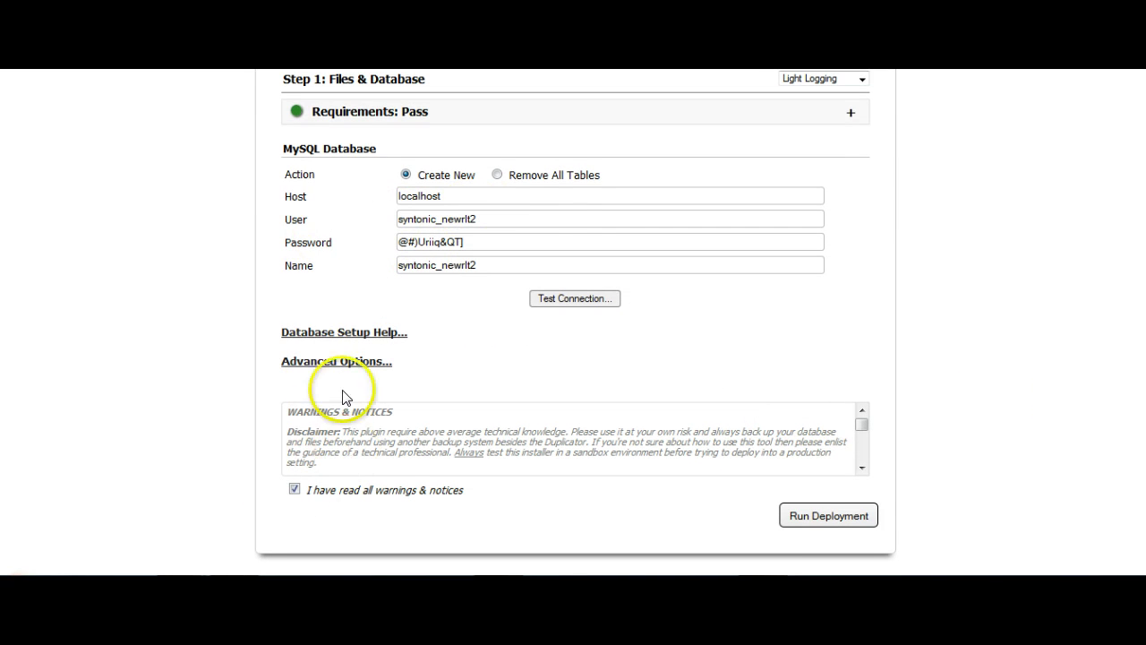
click(831, 510)
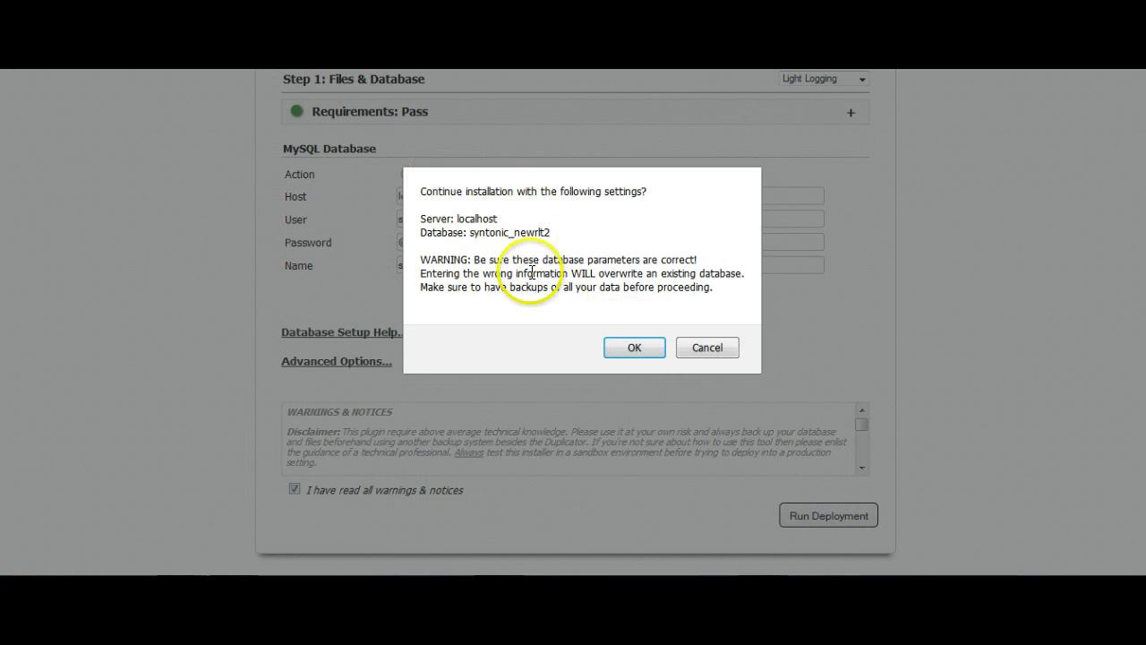
click(651, 348)
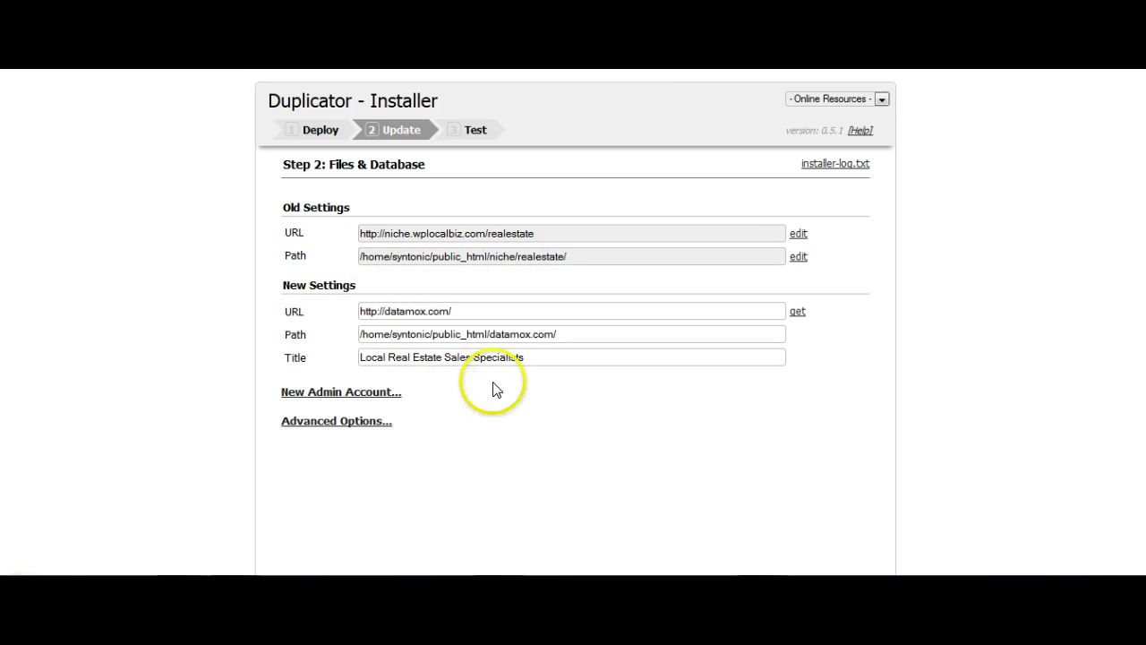
Step: Scroll down the installer's update step toward the Run Update button
scroll(1039, 403, down, 1)
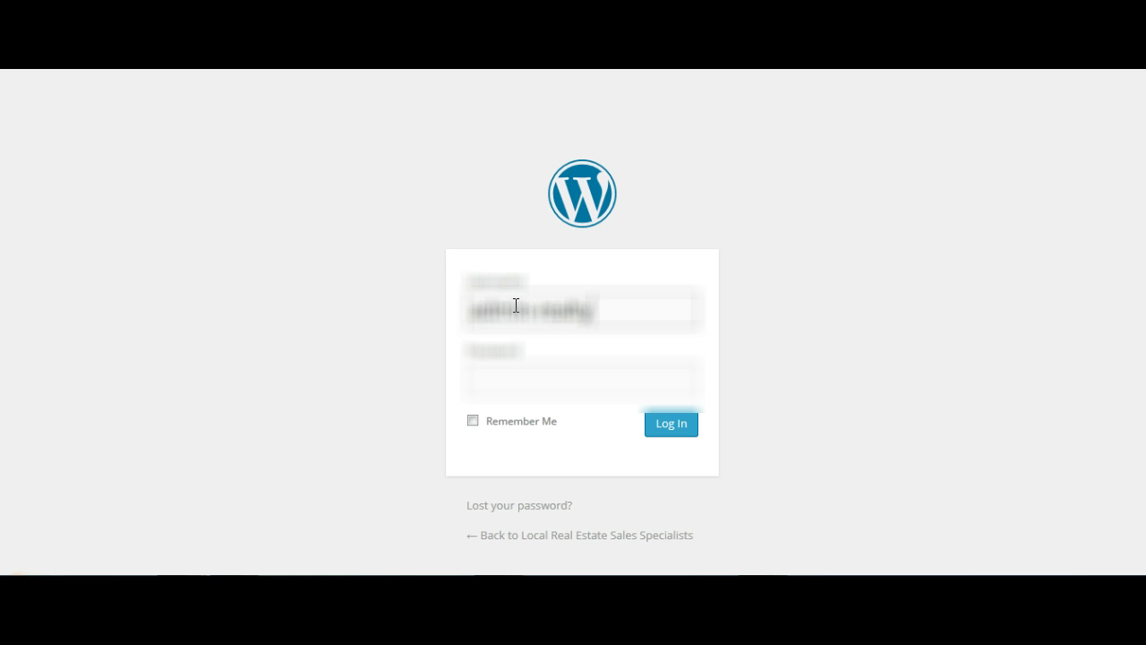
Step: Enter the admin password and log in to the migrated datamox.com WordPress admin
click(592, 382)
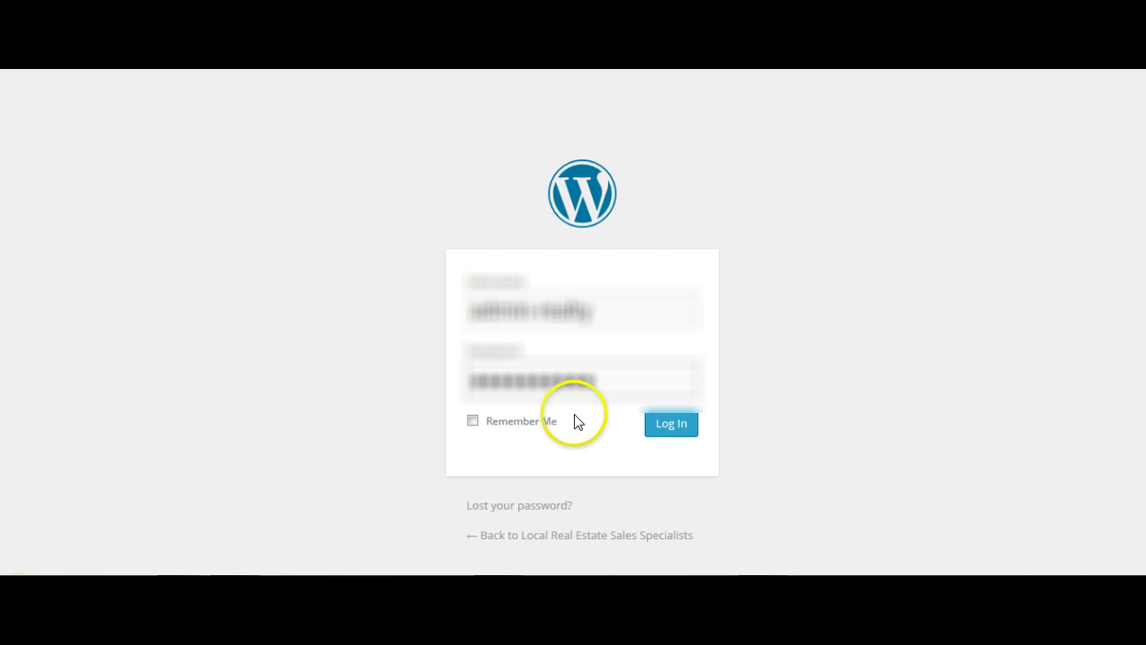
click(654, 425)
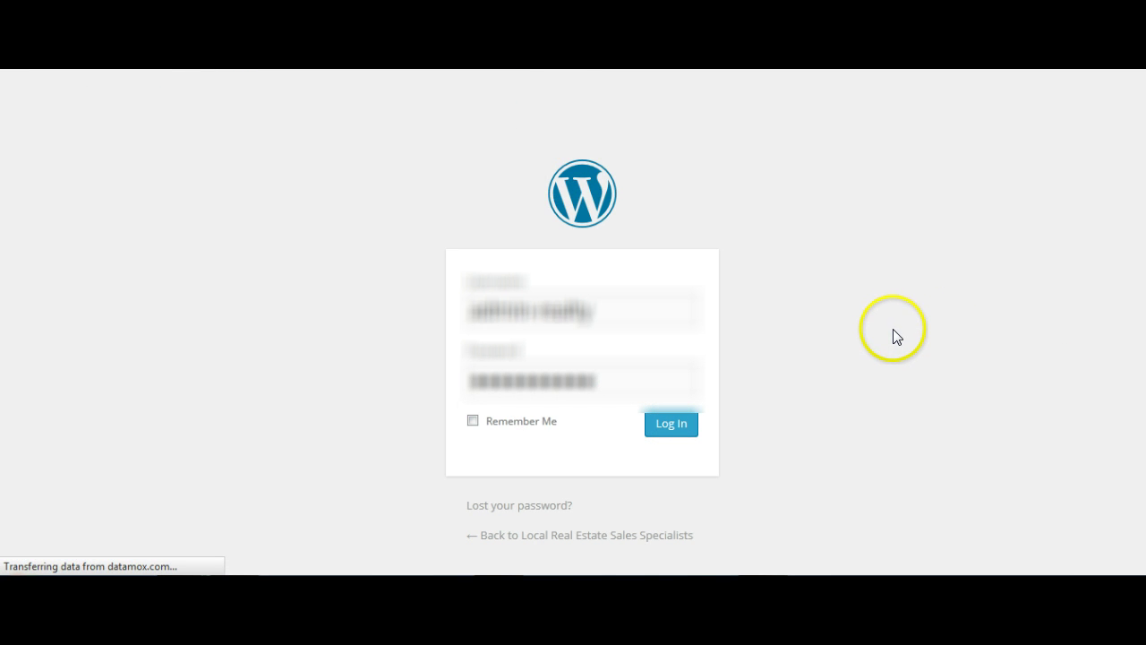
scroll(676, 349, down, 3)
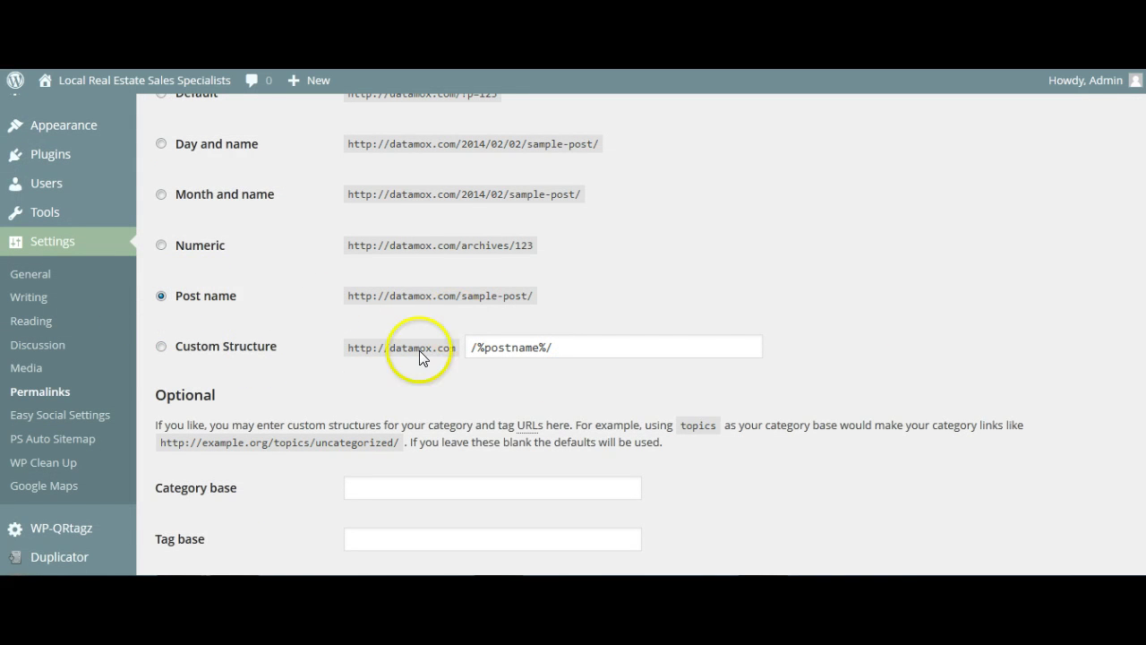
Step: Save Changes with the Post name permalink structure selected
scroll(240, 484, down, 2)
click(224, 491)
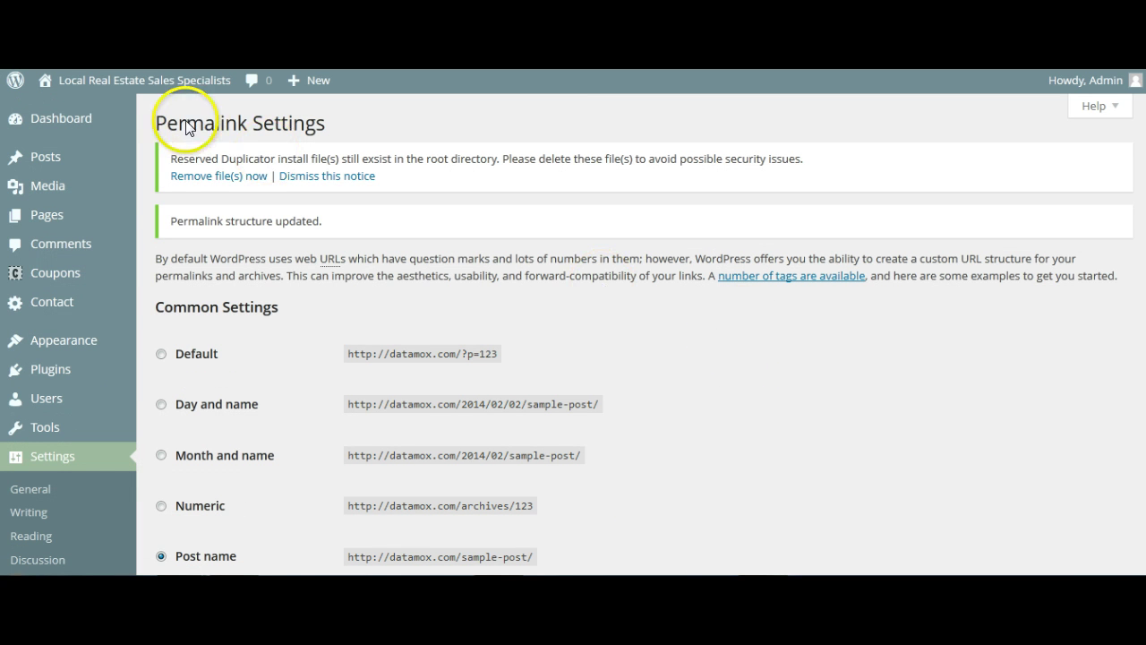
Step: Open the live datamox.com site in a new browser tab
mouse_move(92, 88)
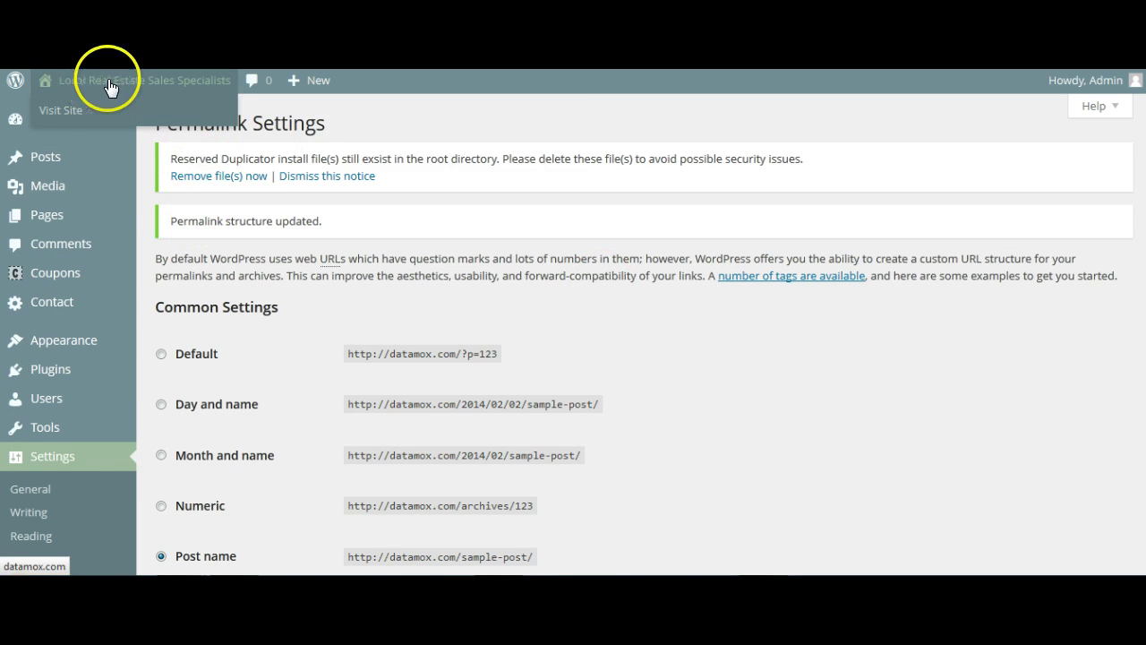
click(72, 85)
right_click(72, 84)
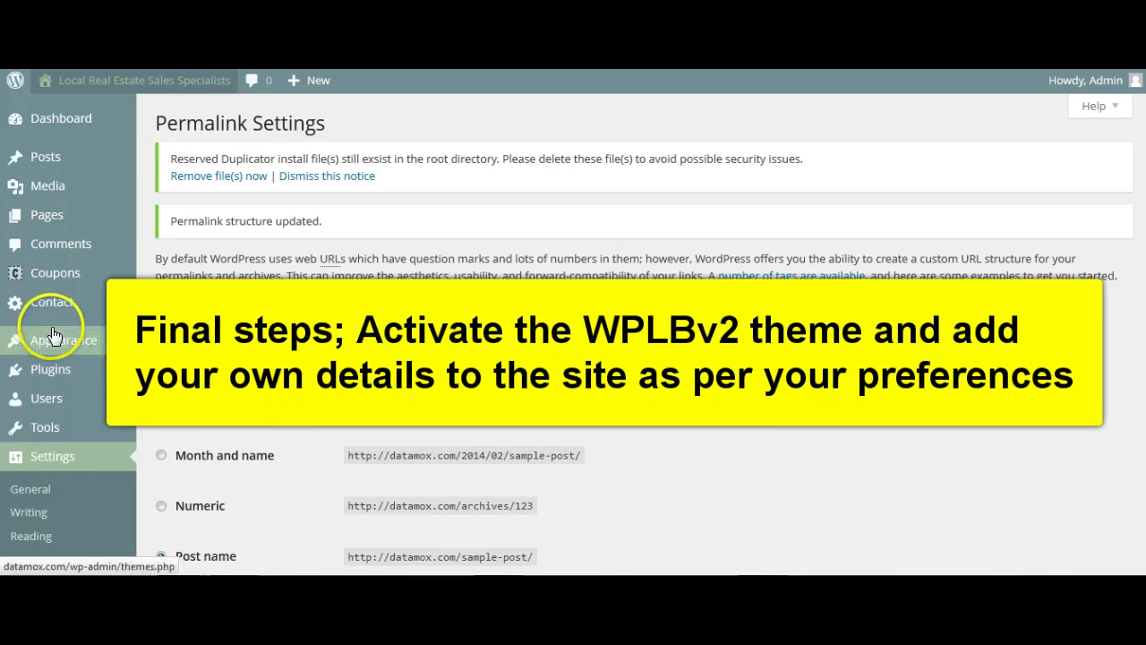
Step: Remove the leftover Duplicator installer files and delete the reserved files
mouse_move(53, 338)
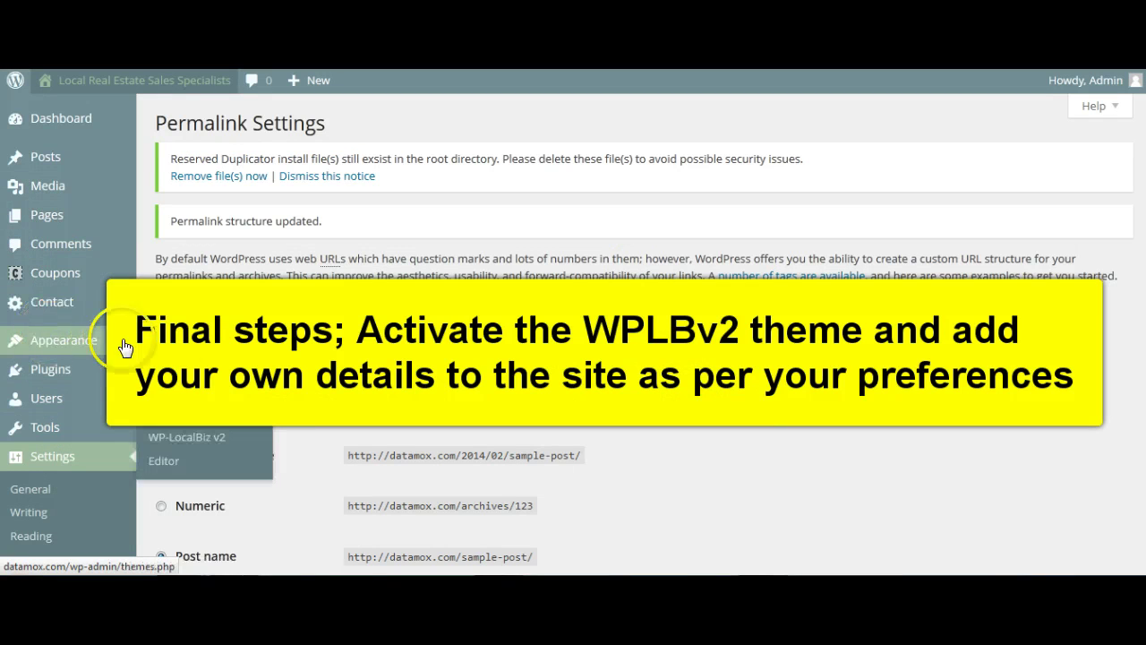
click(195, 438)
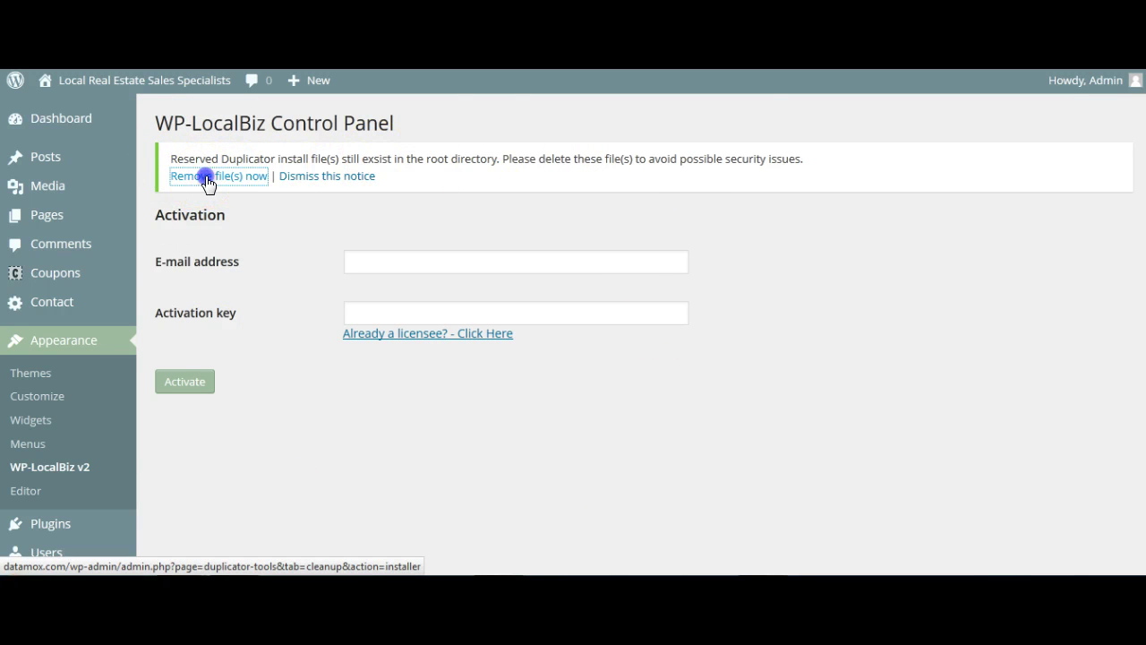
click(206, 177)
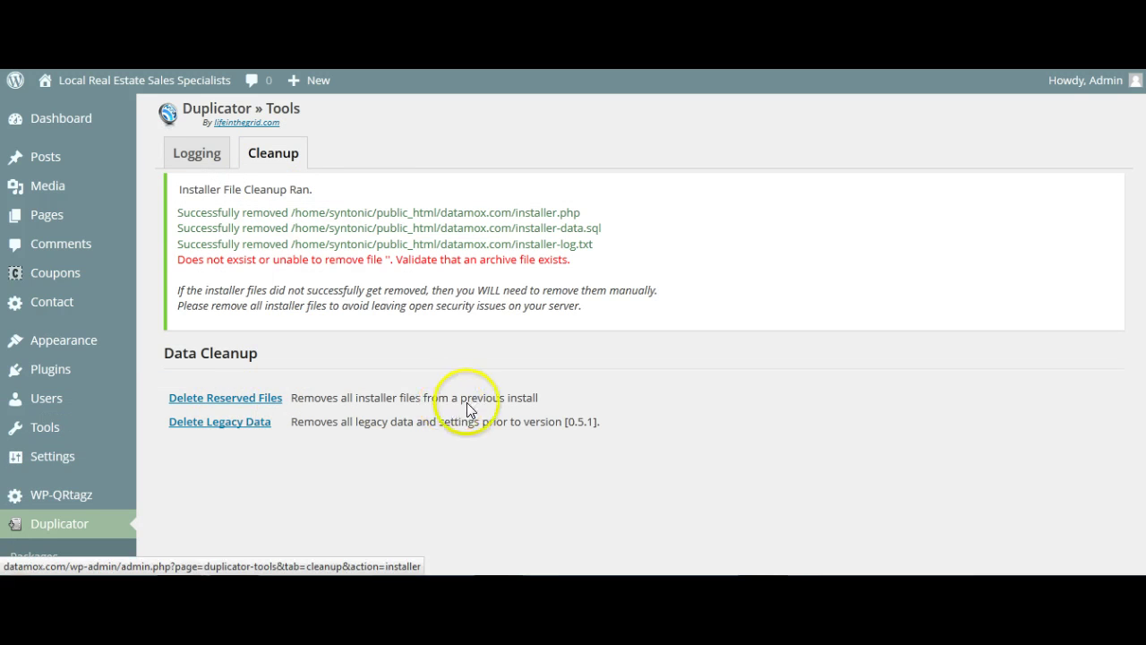
click(230, 401)
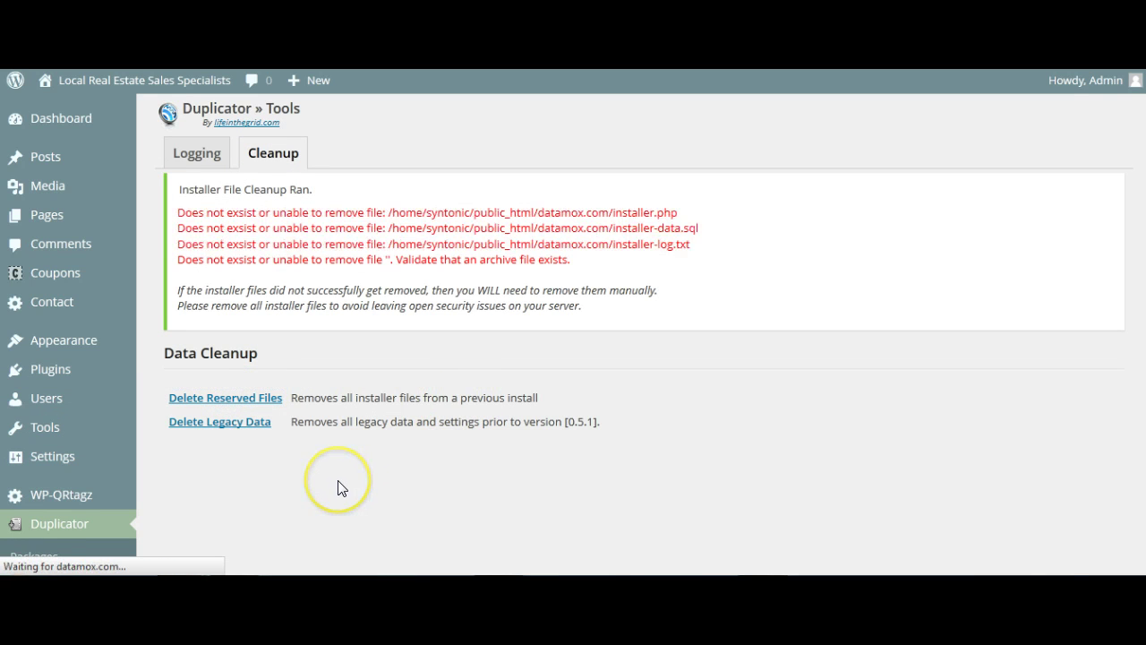
Step: Delete Duplicator's legacy data and confirm the removal with OK
click(188, 423)
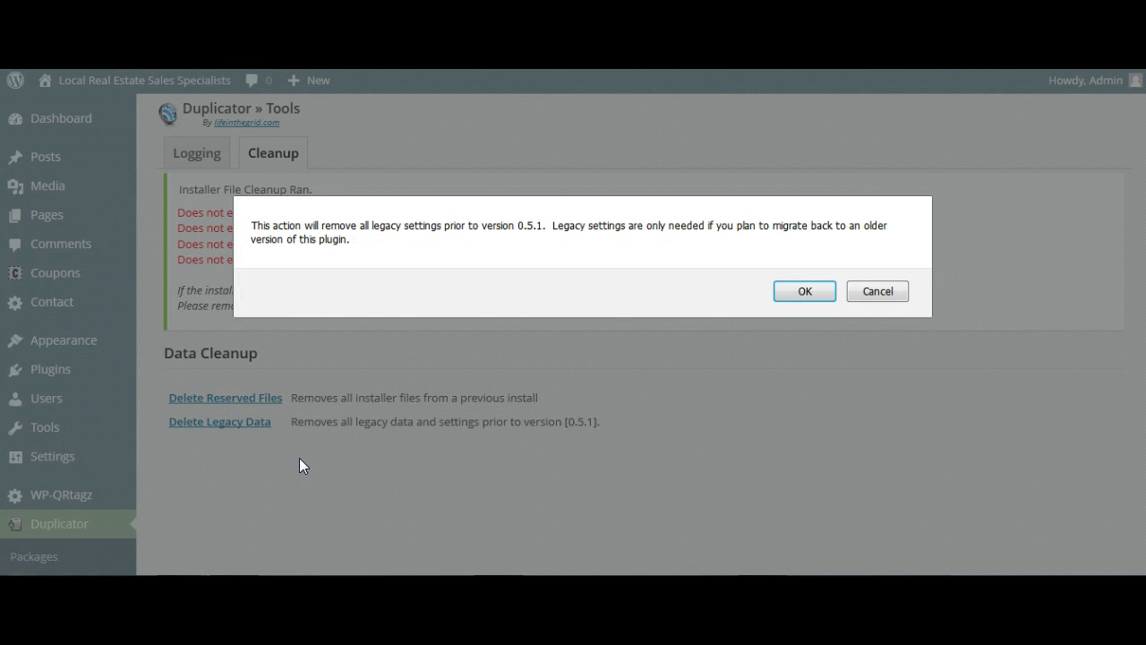
click(787, 291)
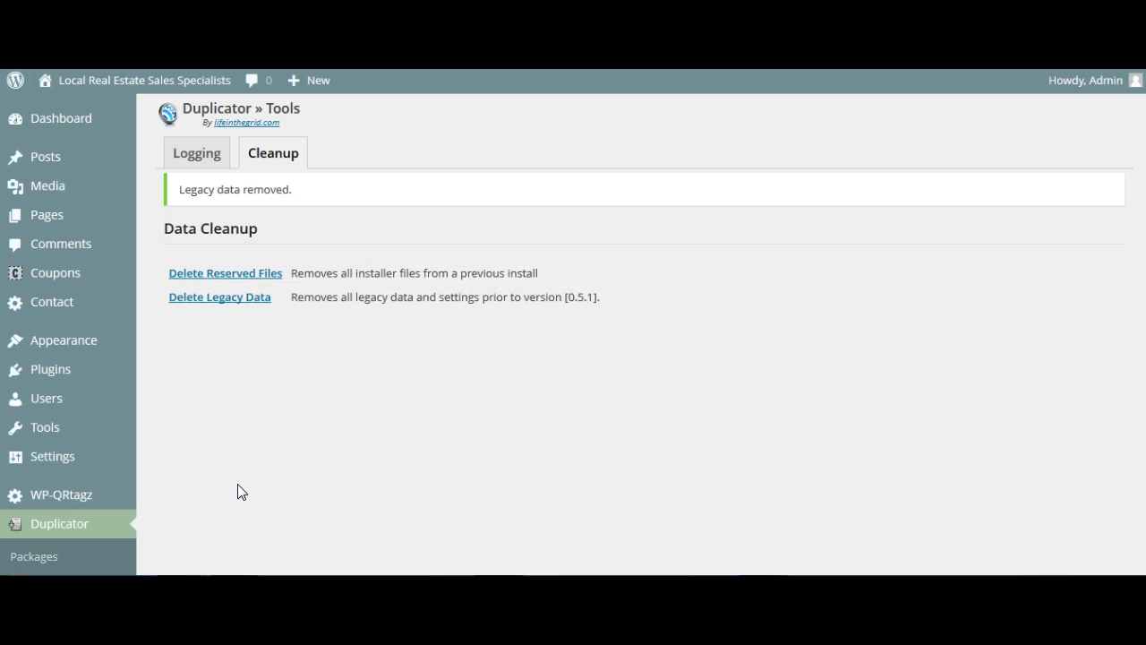
mouse_move(53, 363)
Step: Open and reload the WP-LocalBiz v2 theme control panel's activation page
mouse_move(95, 343)
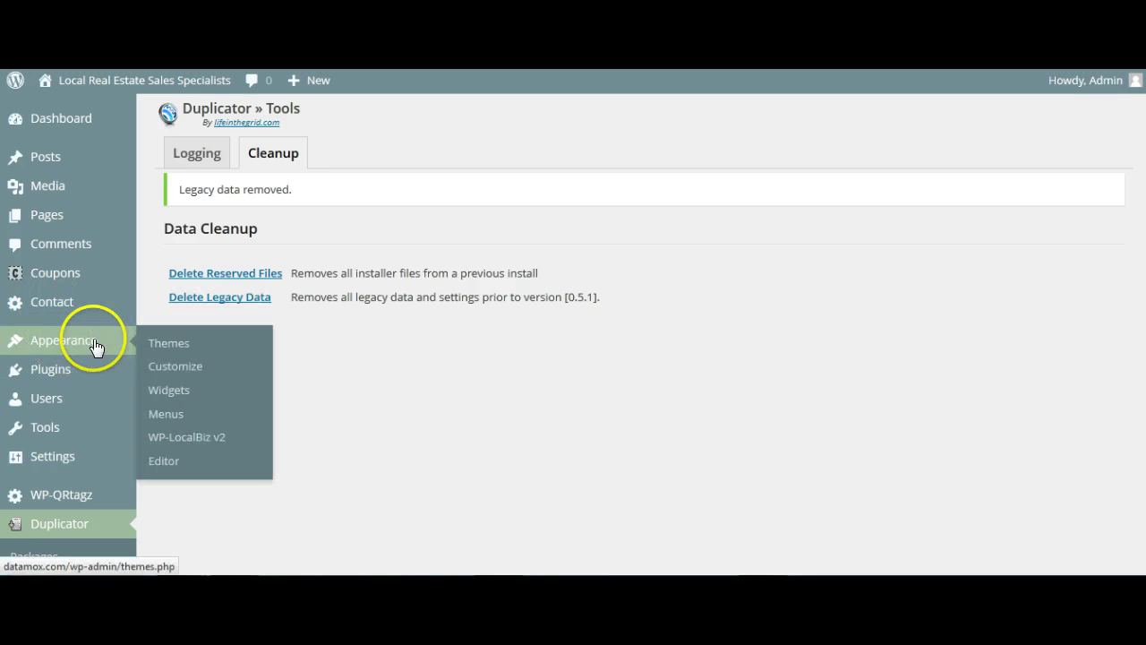
click(182, 439)
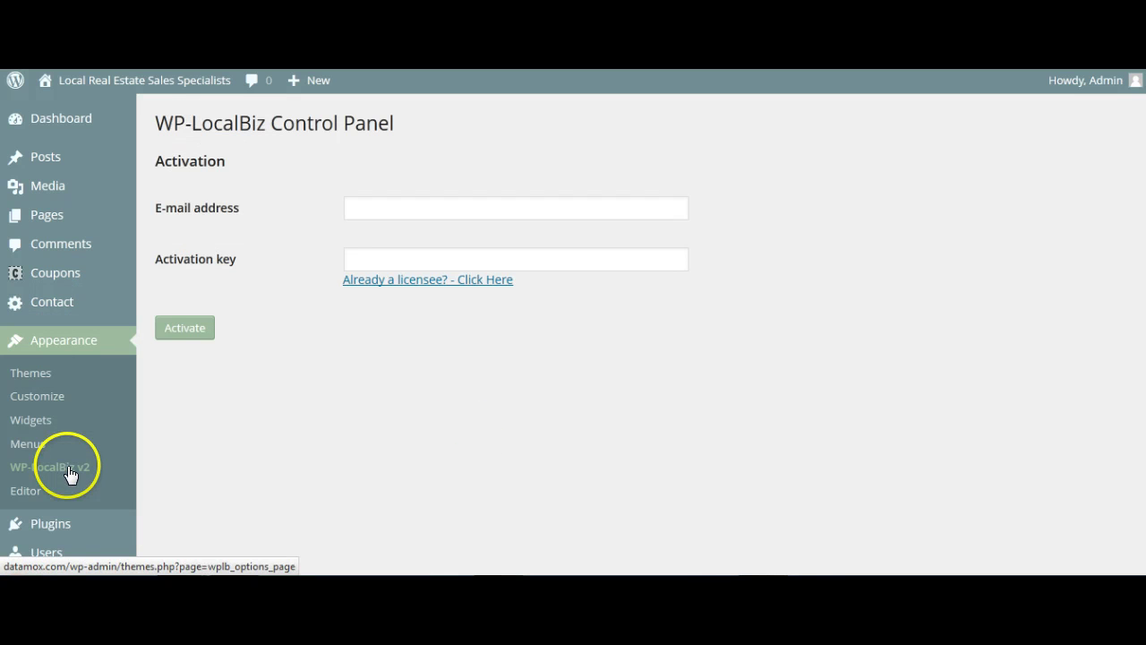
click(70, 473)
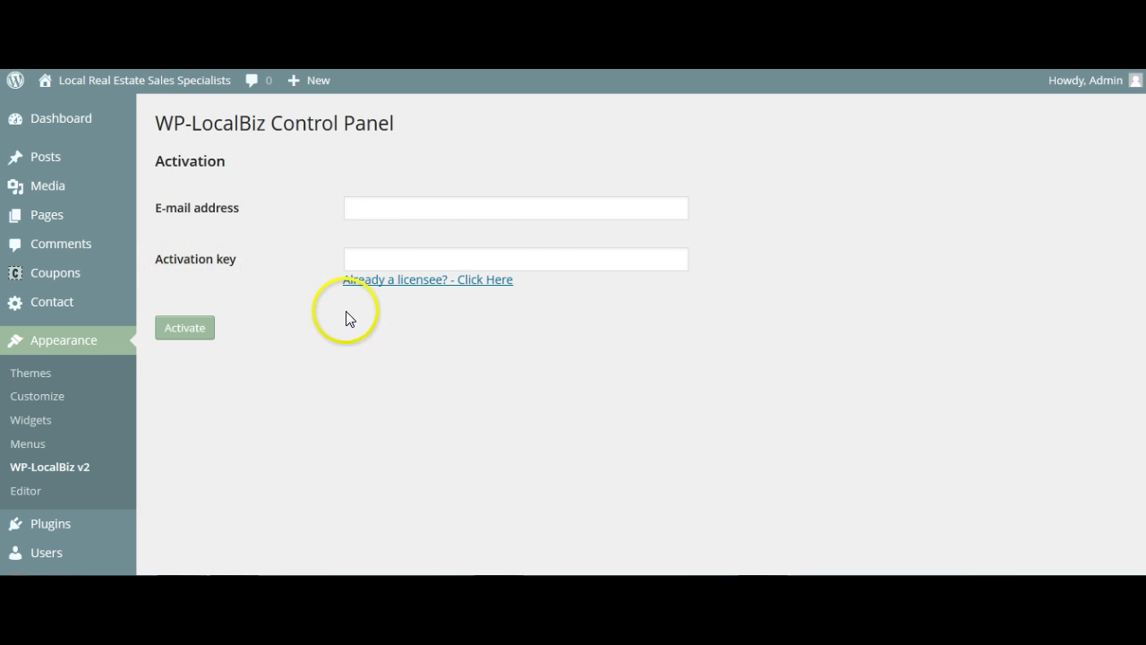
Step: Autofill the saved licence e-mail and activation key, then activate the WP-LocalBiz theme
click(372, 204)
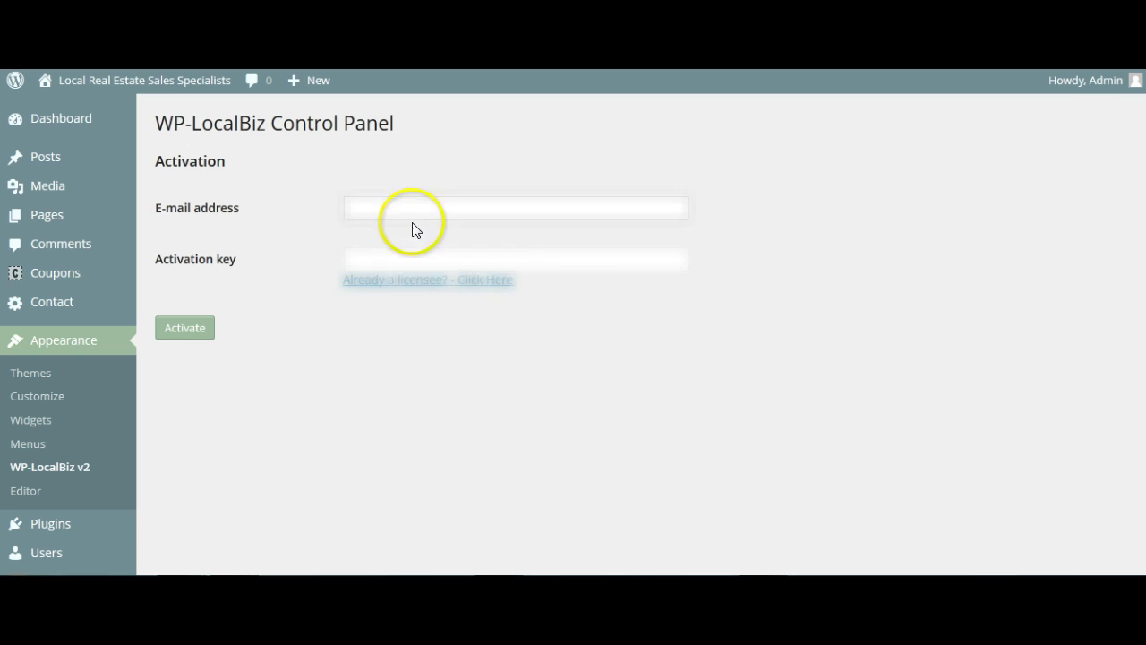
click(589, 206)
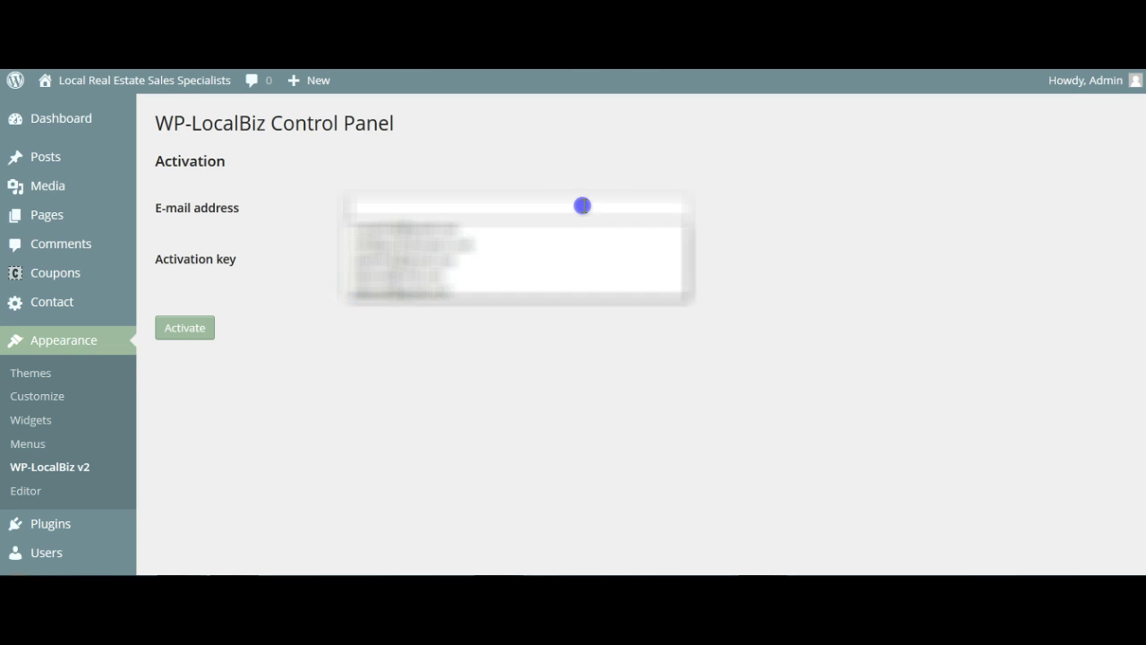
click(524, 229)
click(408, 258)
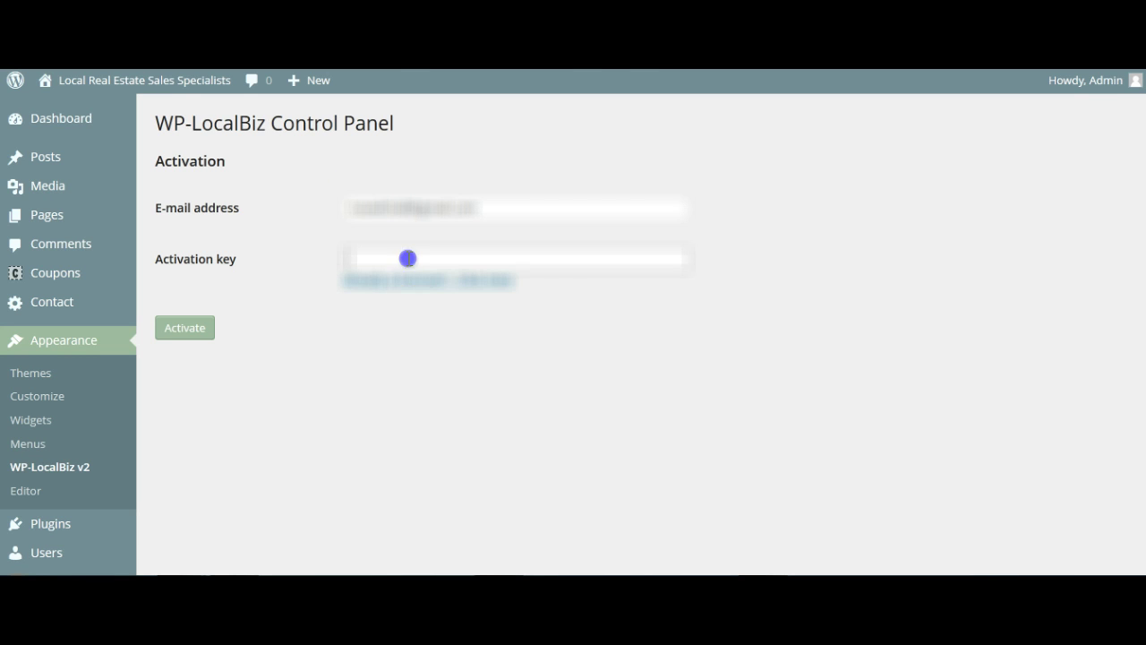
click(405, 277)
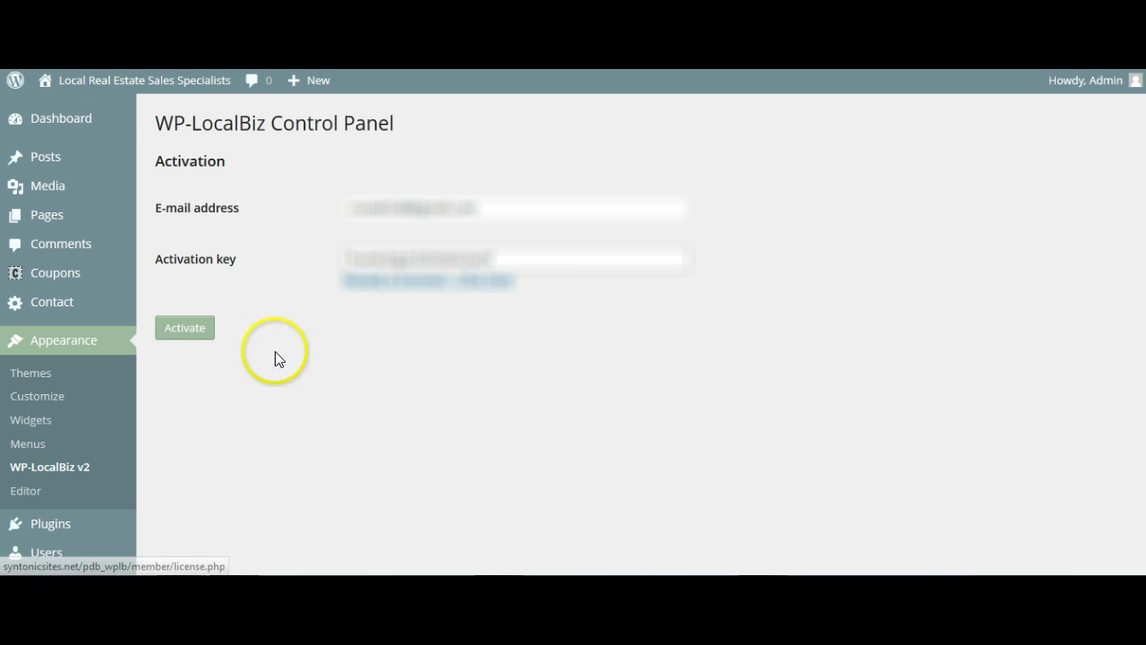
click(200, 330)
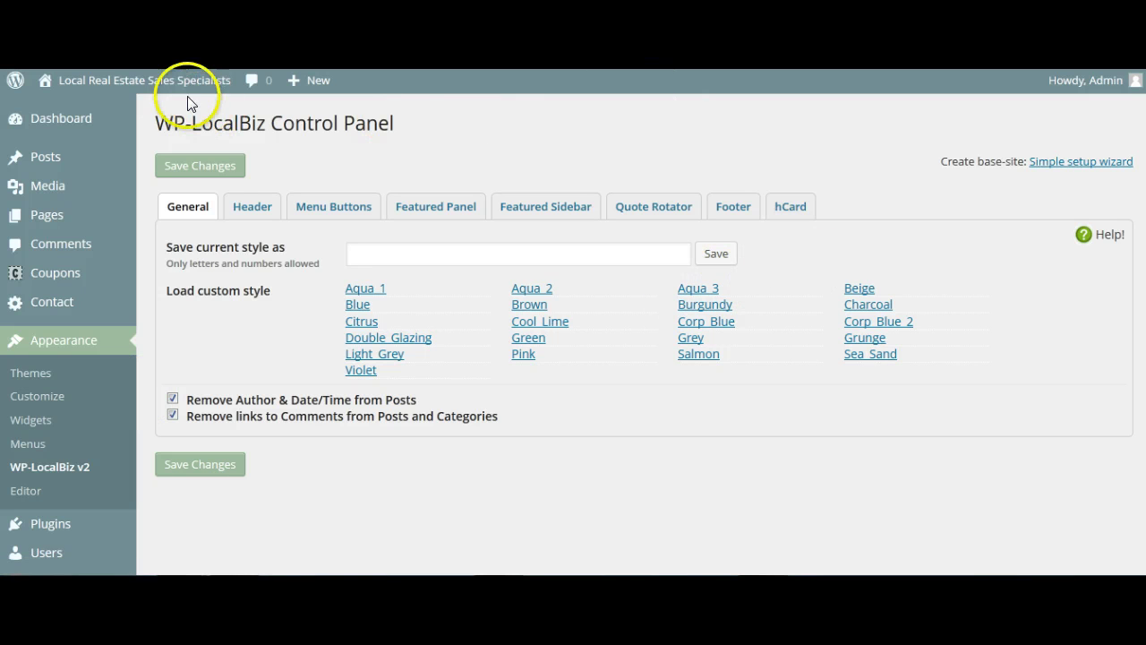
click(152, 87)
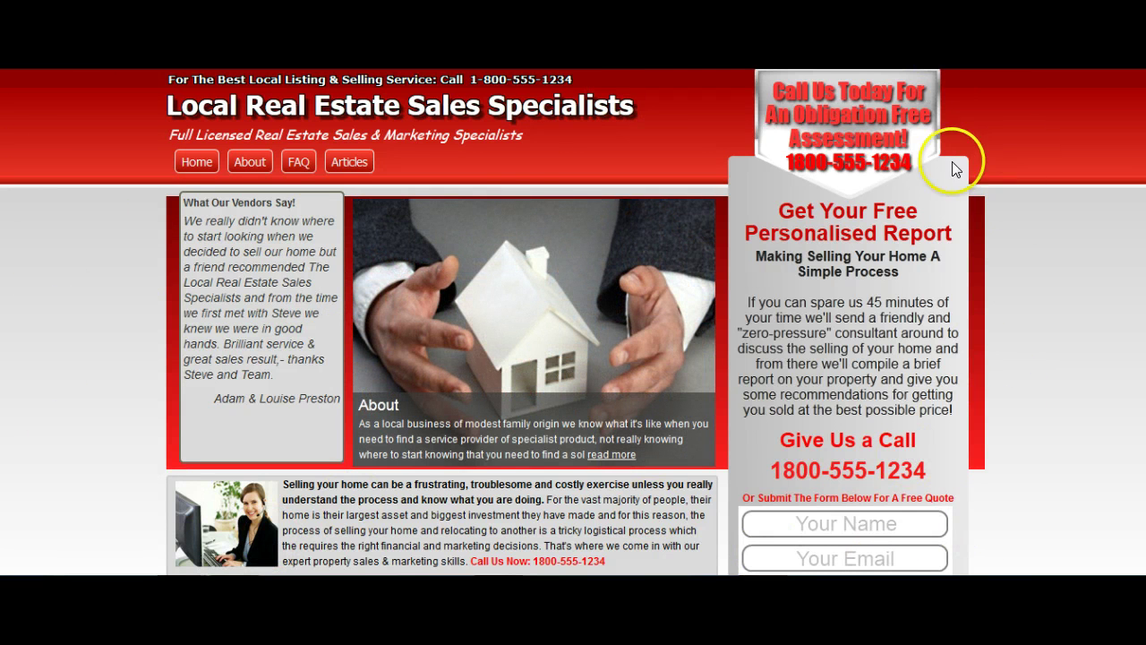
scroll(1066, 435, down, 1)
scroll(1067, 437, down, 1)
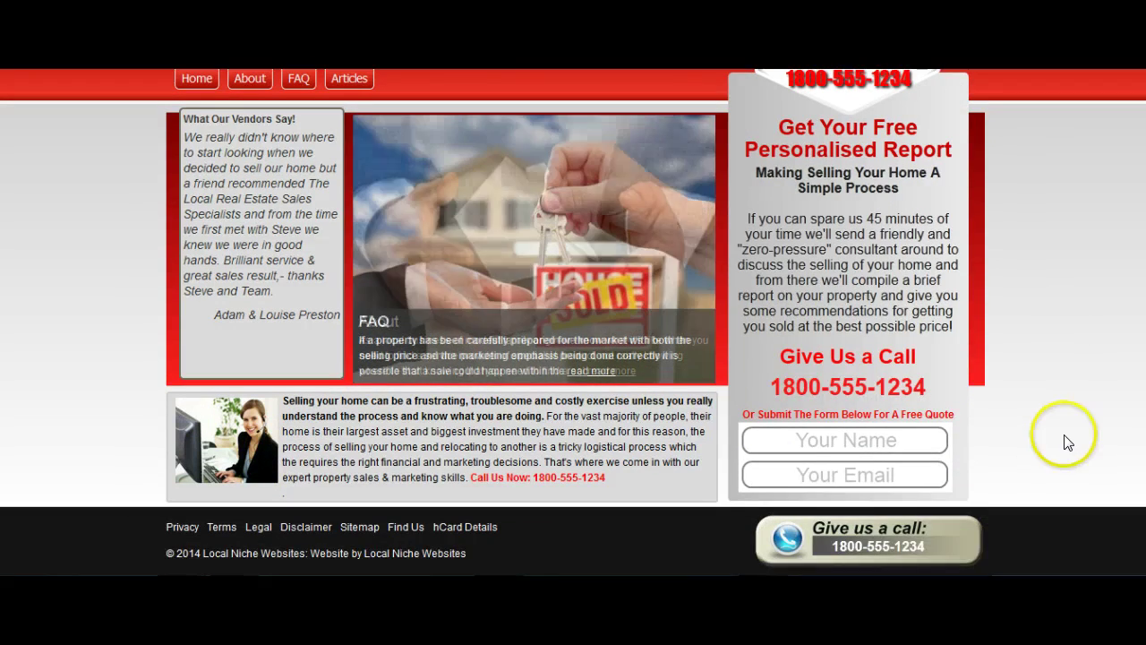
scroll(1070, 440, up, 2)
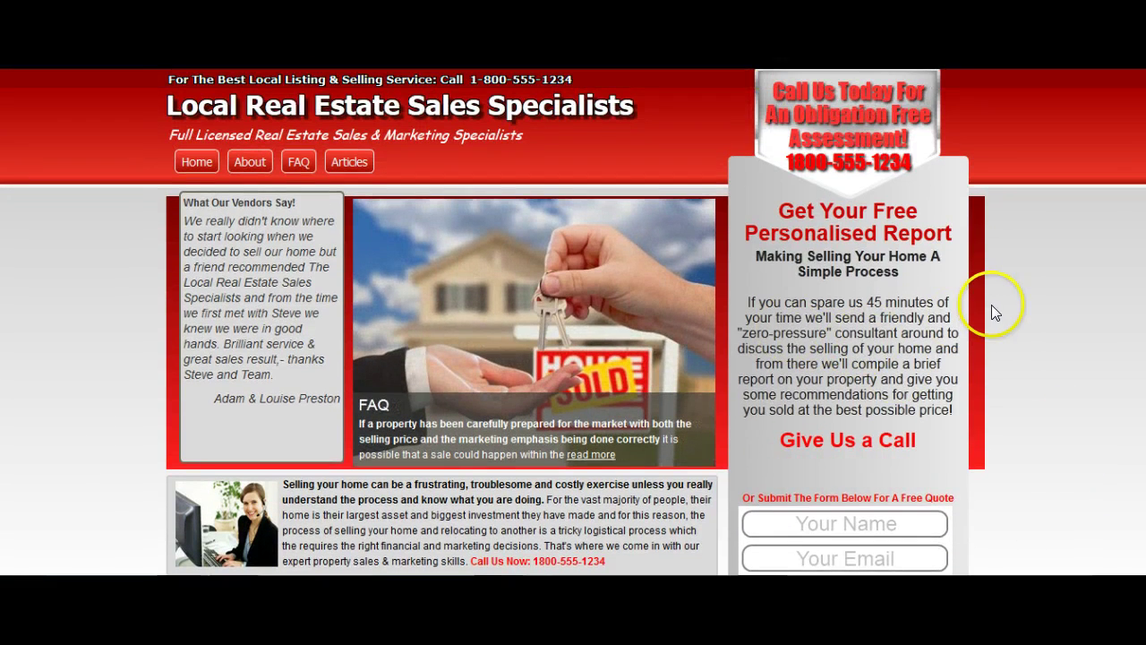
scroll(994, 314, down, 2)
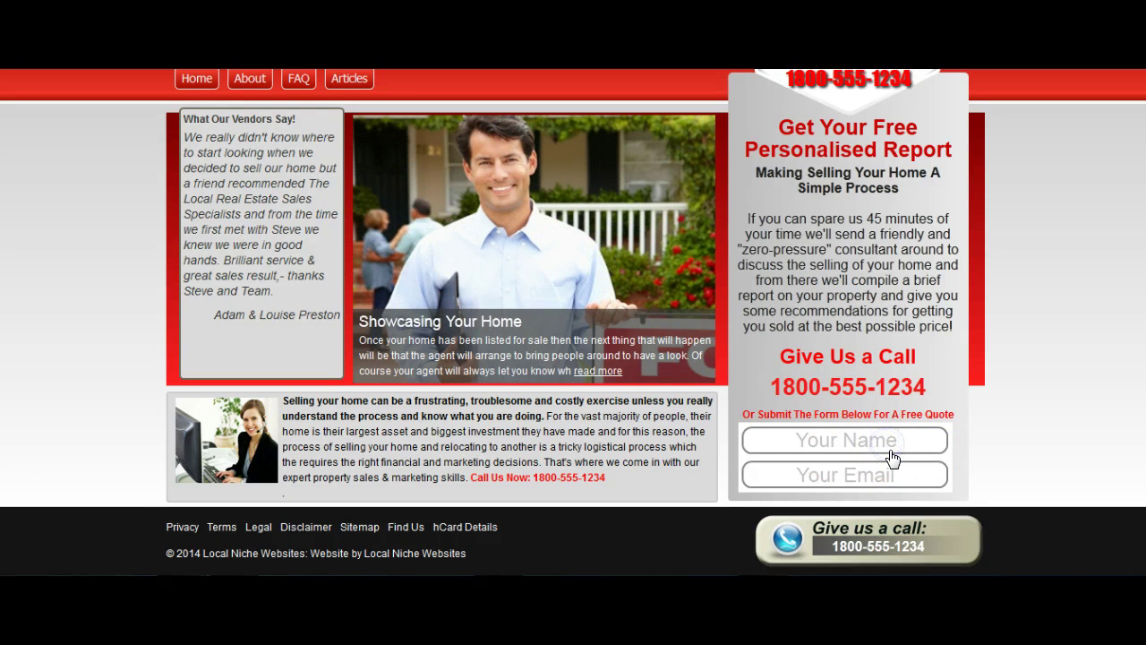
click(890, 455)
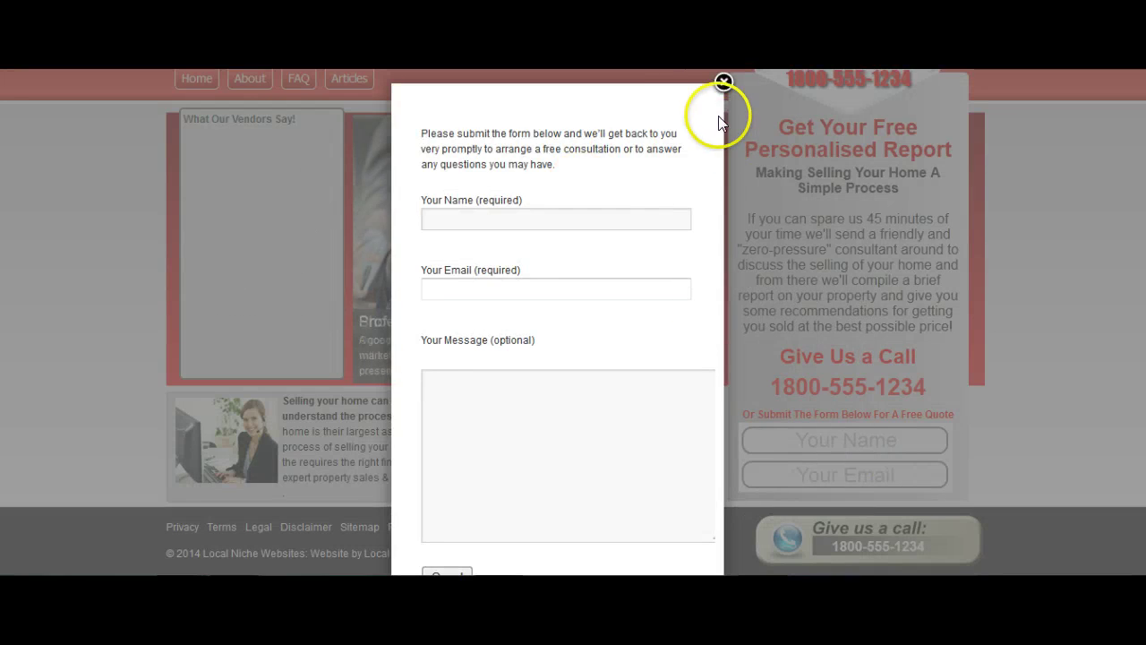
click(723, 81)
scroll(421, 148, up, 2)
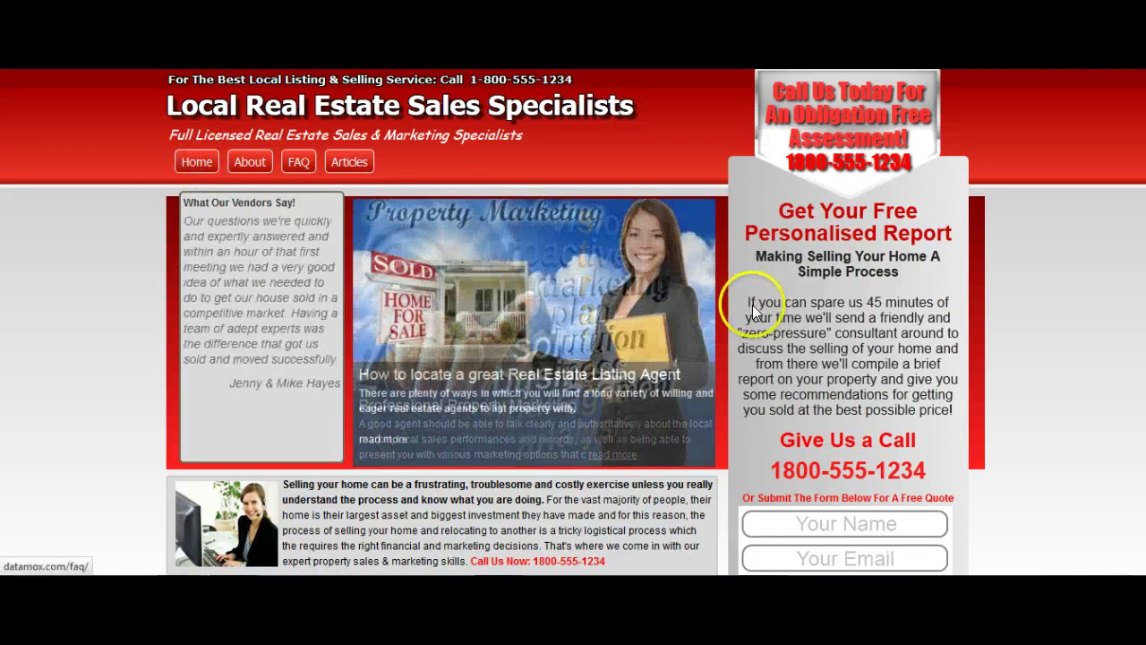
click(351, 166)
click(350, 162)
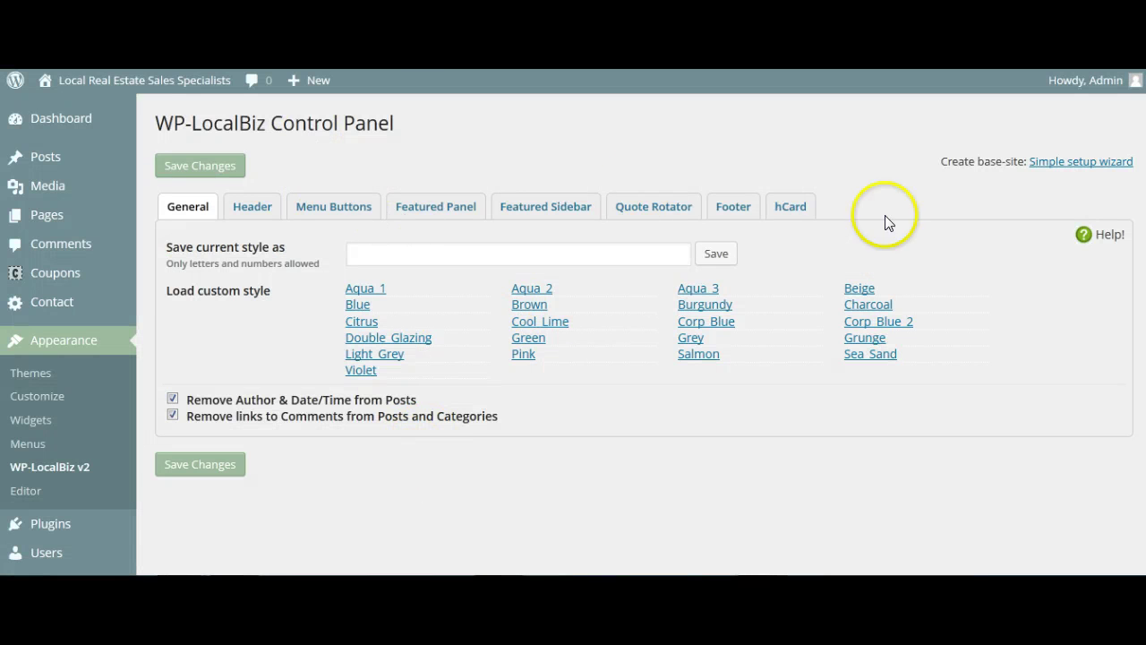
Step: Open Settings > General and review the addresses, UTC+0 timezone, F j, Y and g:i a formats
scroll(814, 415, down, 4)
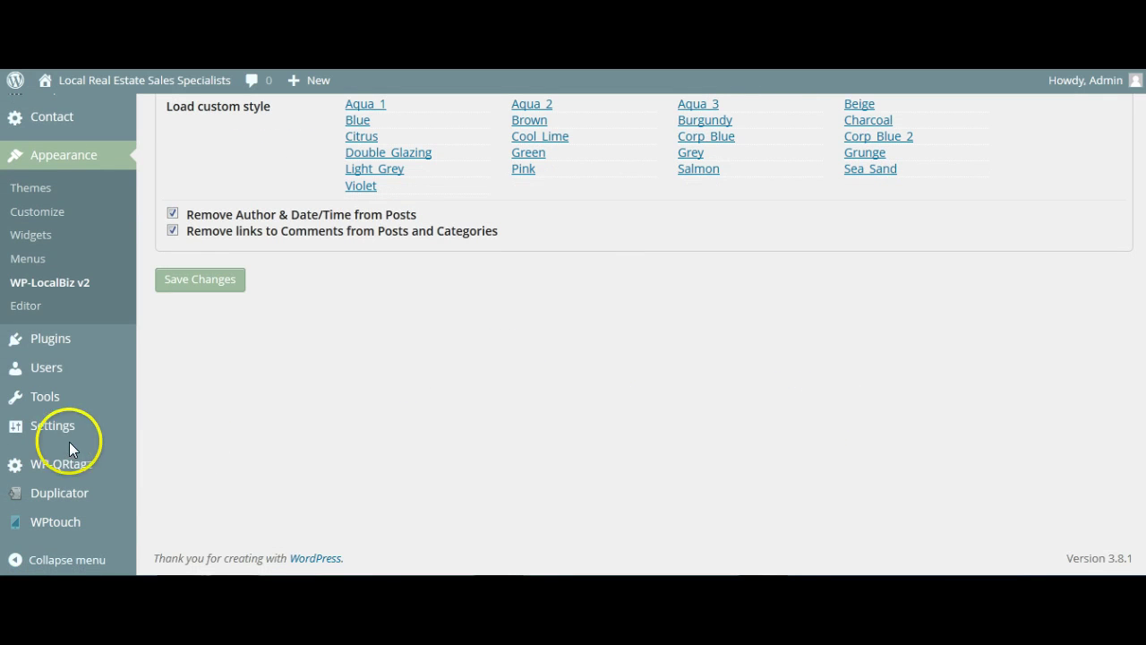
mouse_move(61, 430)
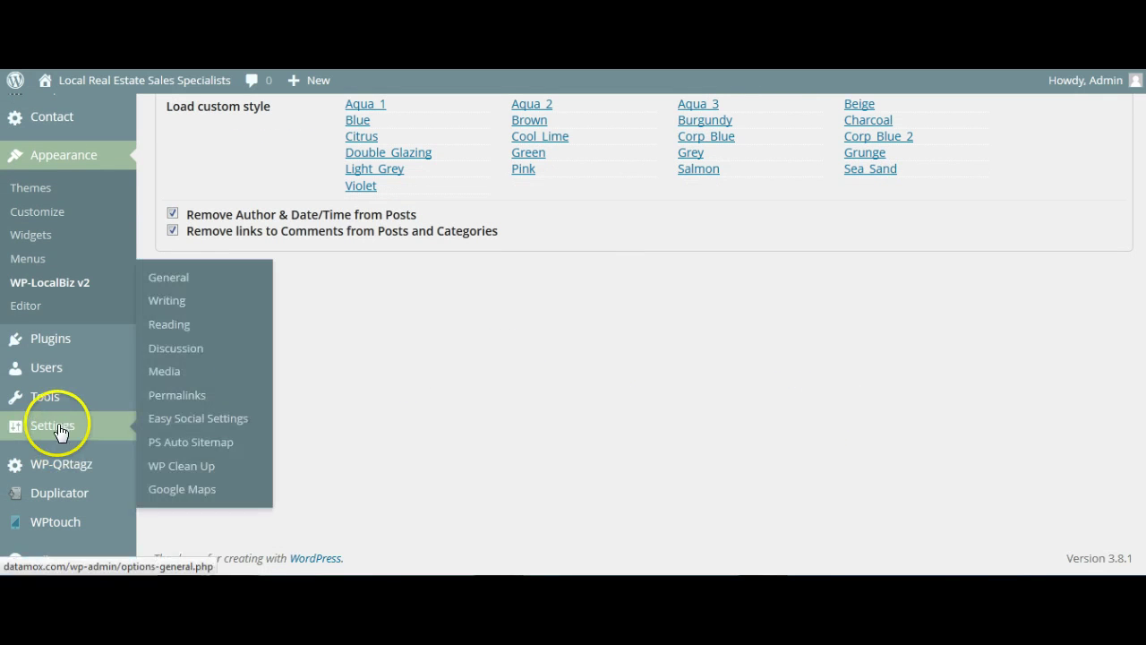
click(178, 281)
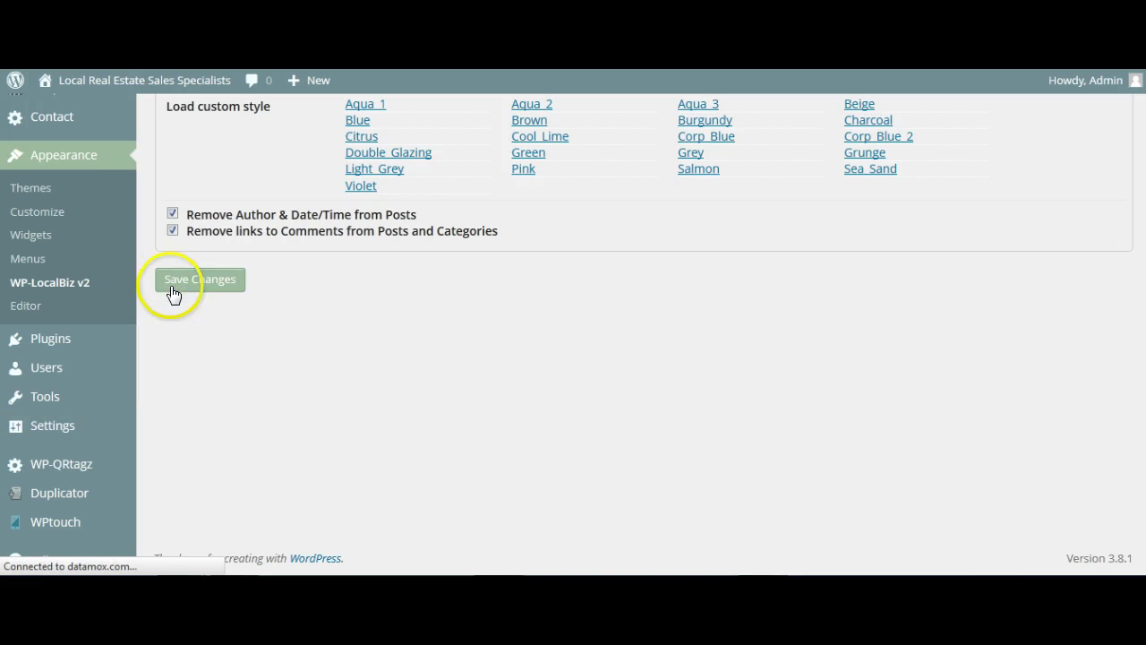
scroll(507, 430, down, 3)
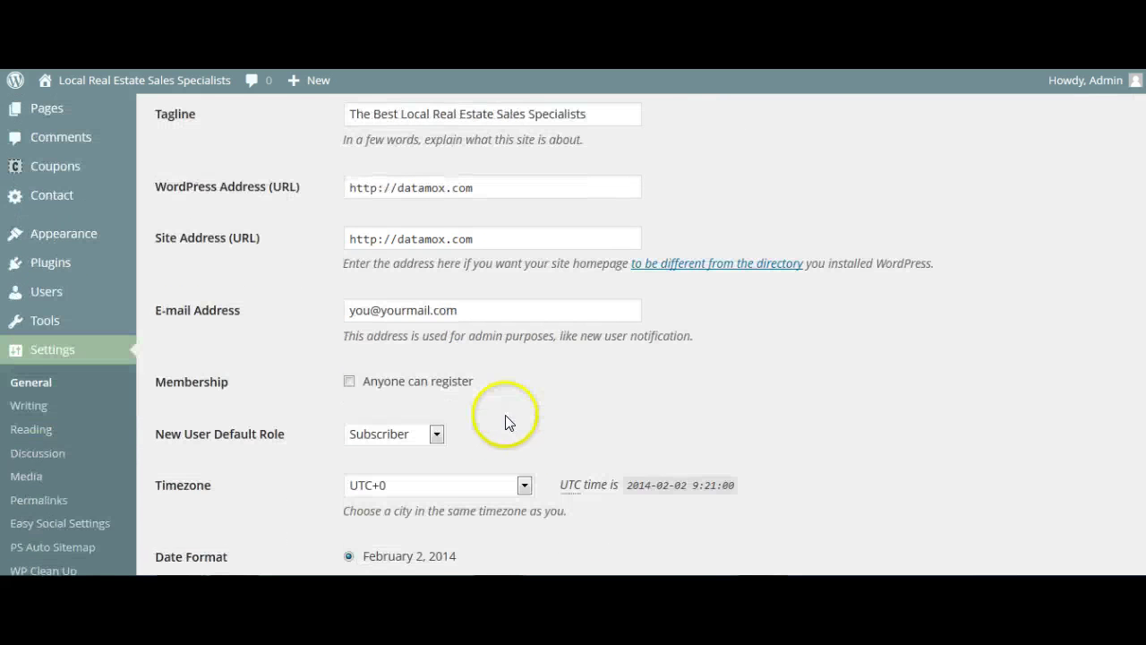
scroll(492, 457, up, 3)
scroll(490, 450, down, 5)
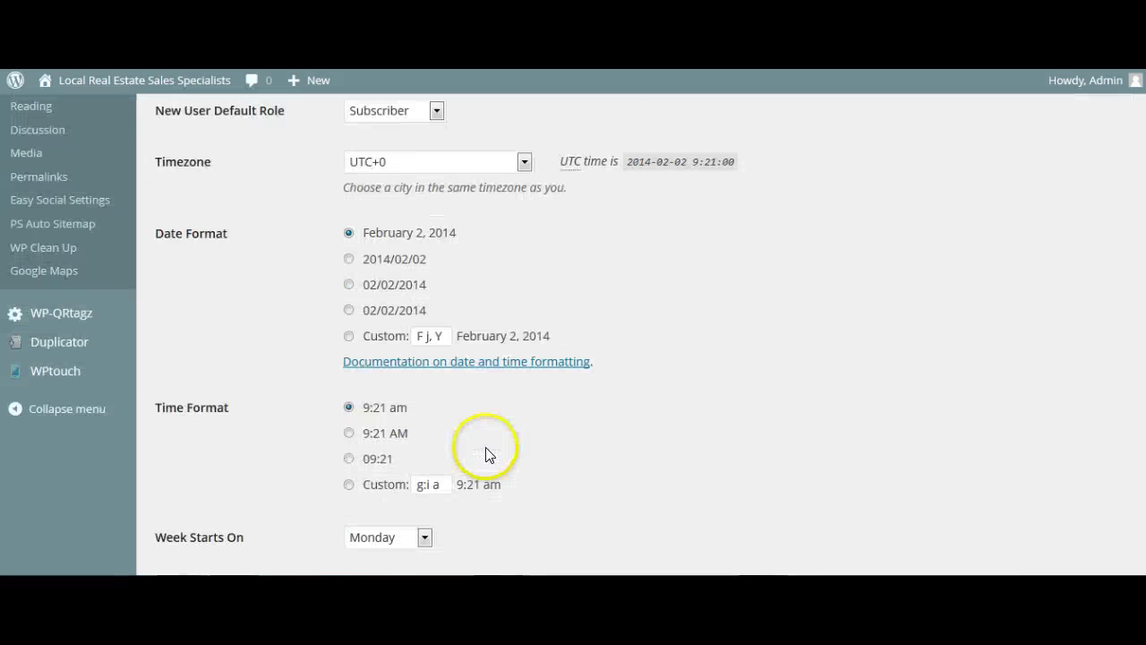
scroll(486, 456, down, 1)
scroll(487, 466, up, 5)
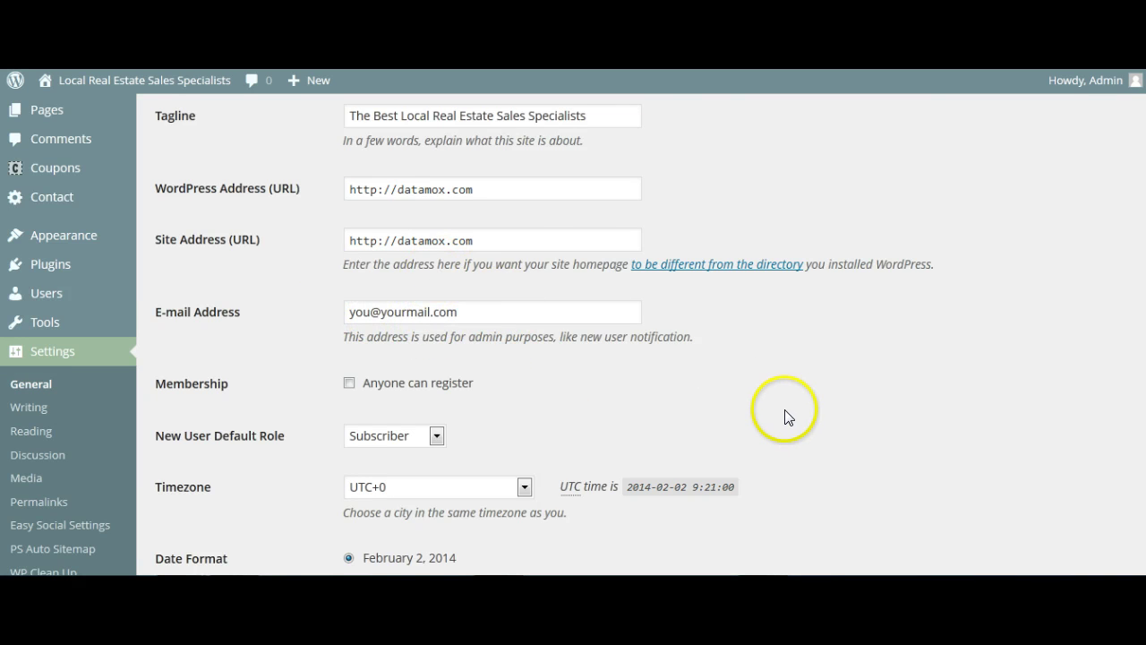
scroll(785, 417, down, 5)
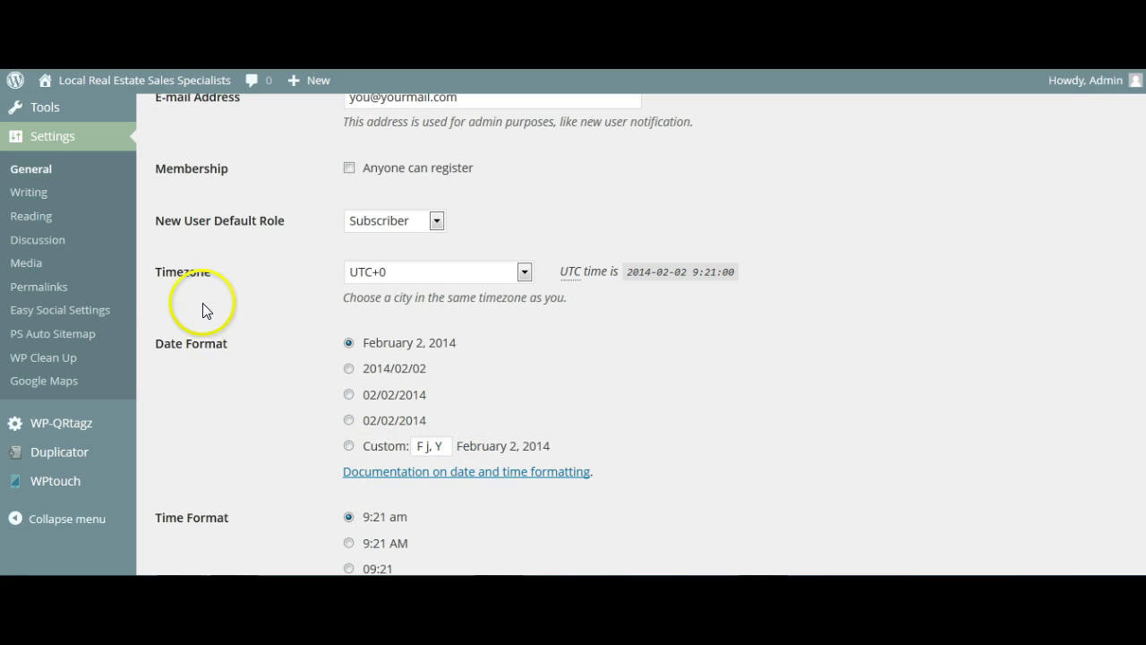
scroll(179, 295, up, 5)
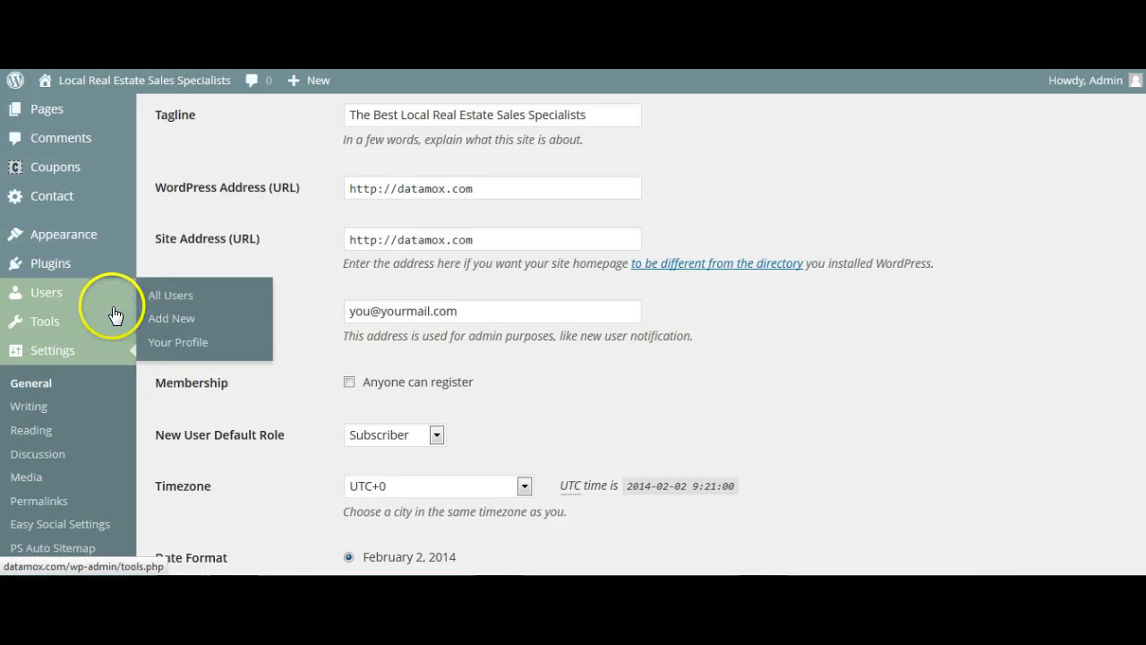
scroll(113, 318, down, 3)
scroll(124, 372, down, 3)
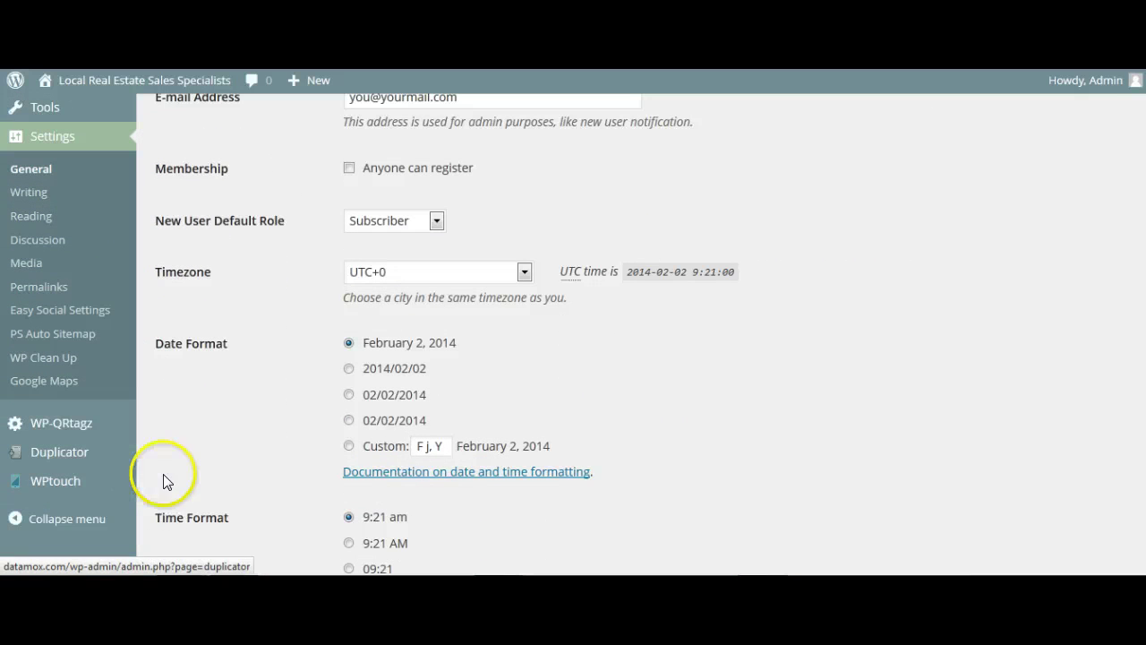
mouse_move(91, 486)
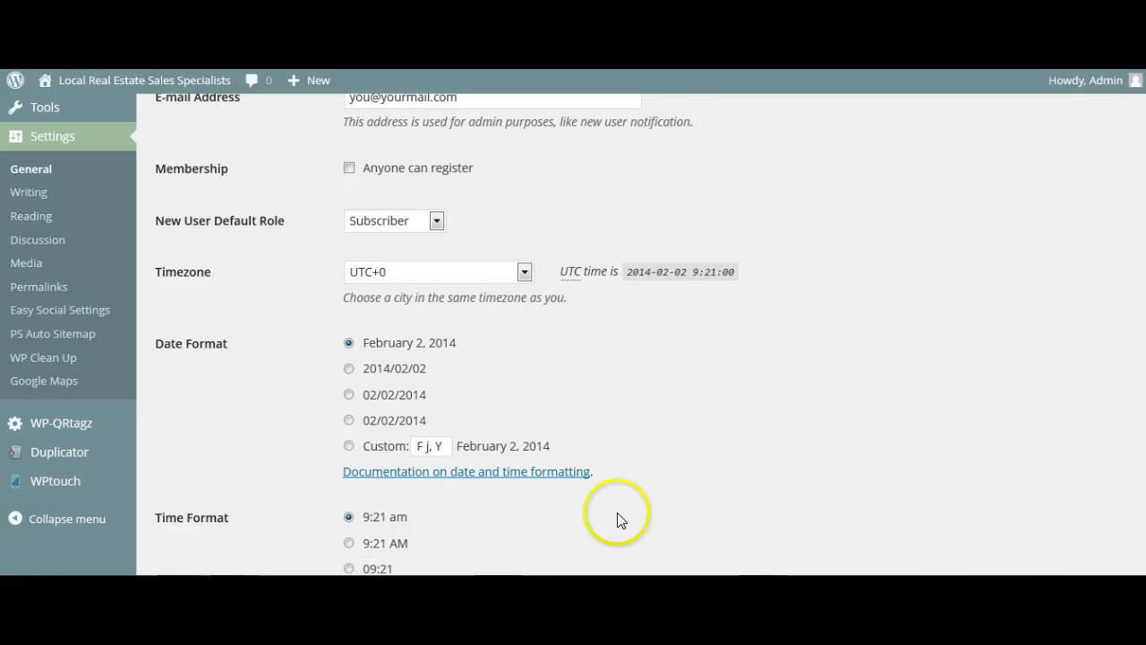
scroll(621, 520, down, 2)
mouse_move(95, 382)
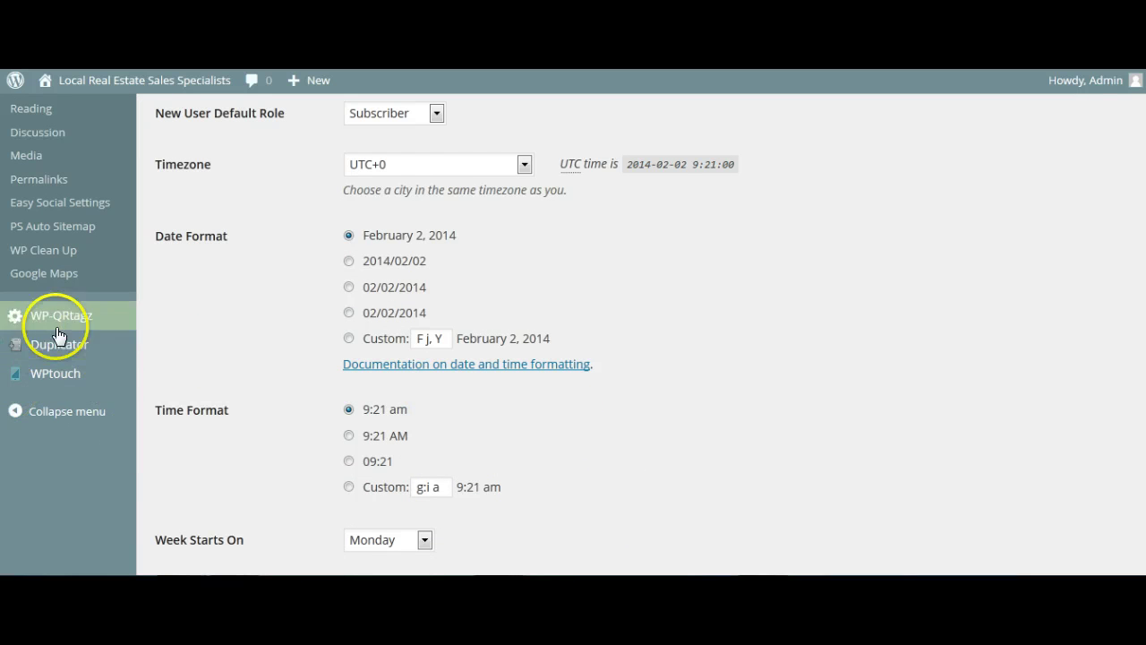
Step: Scroll back to the top of the General Settings page
scroll(759, 402, up, 5)
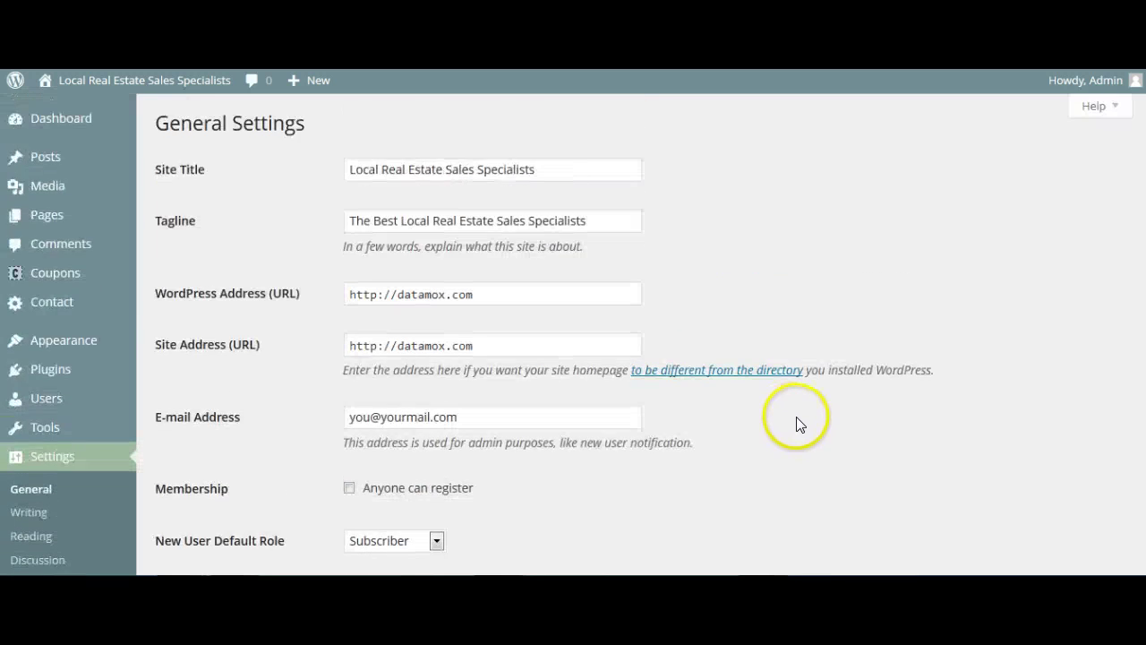